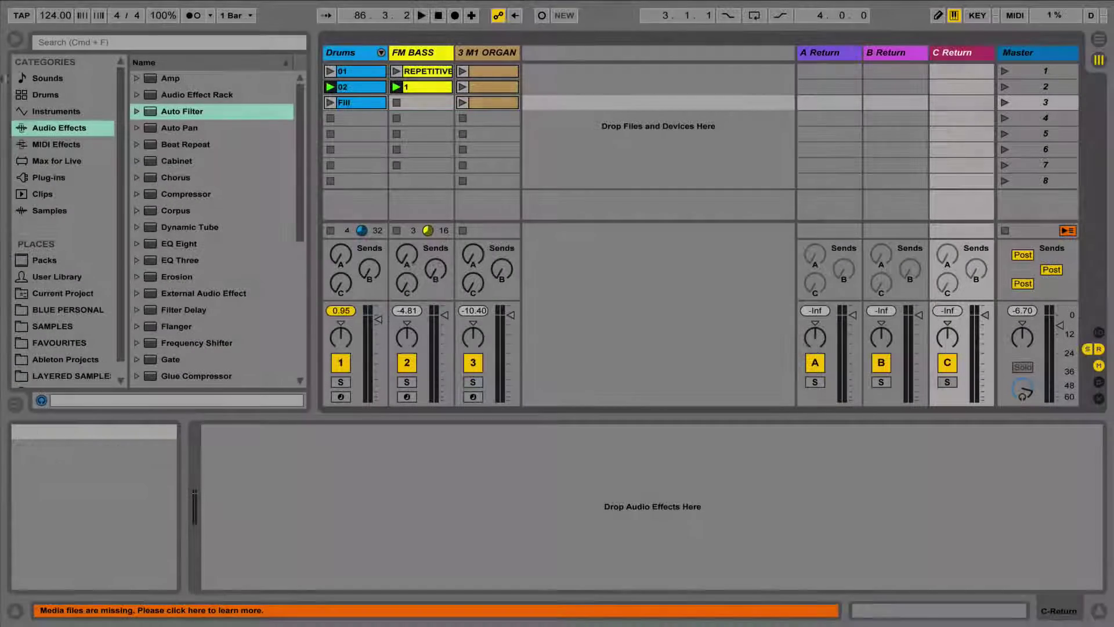
# - Toggle the browser off and back on, and select Amp in the audio effects list
pyautogui.click(15, 38)
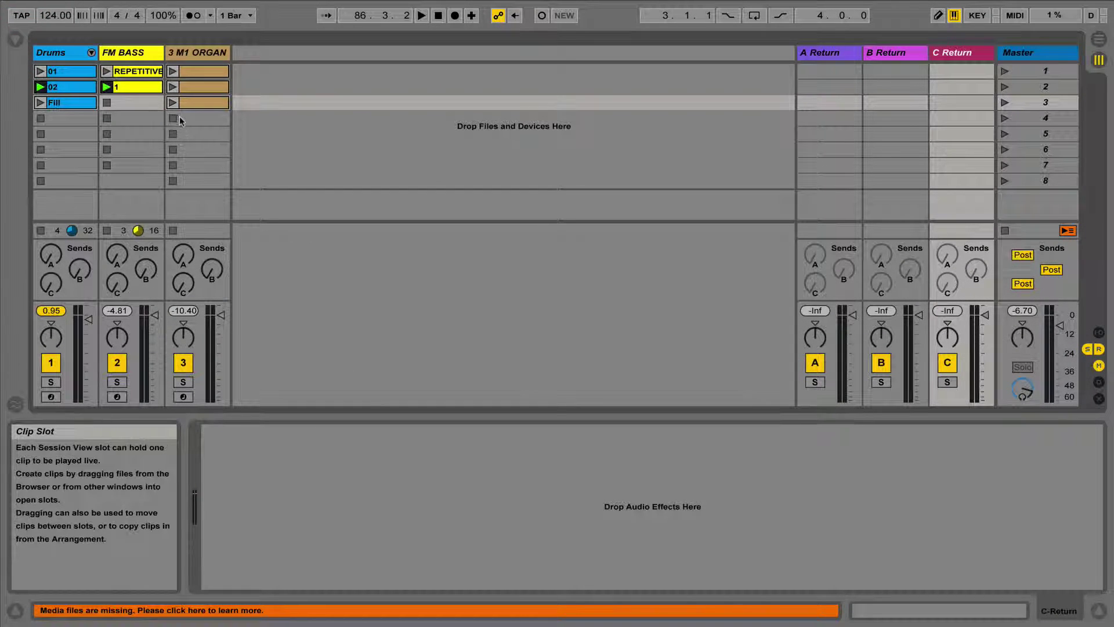
pyautogui.click(302, 167)
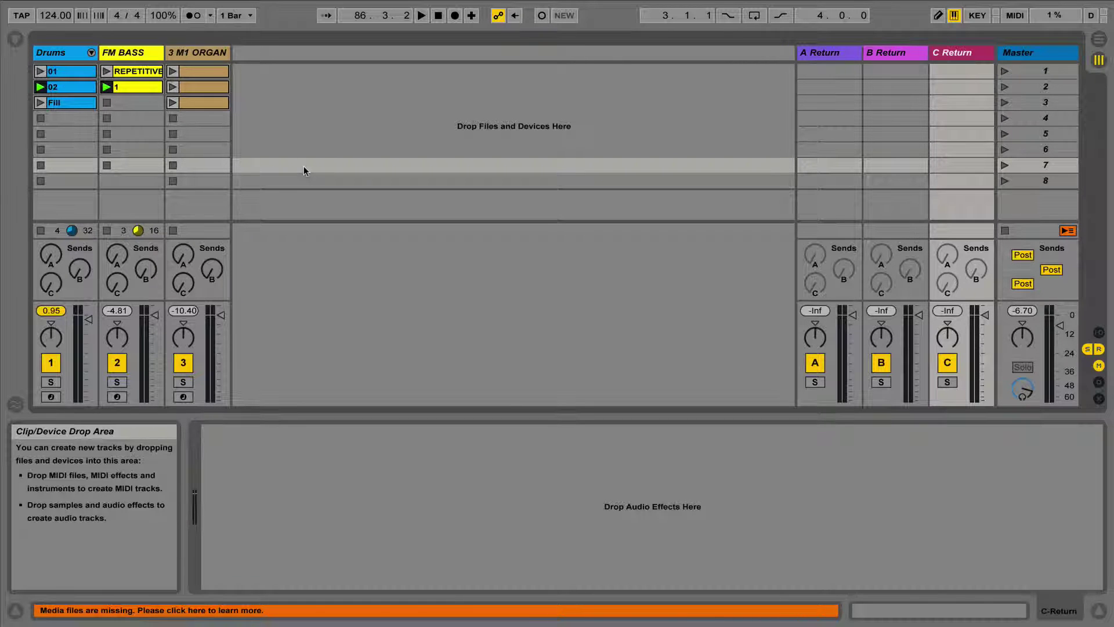
pyautogui.click(15, 38)
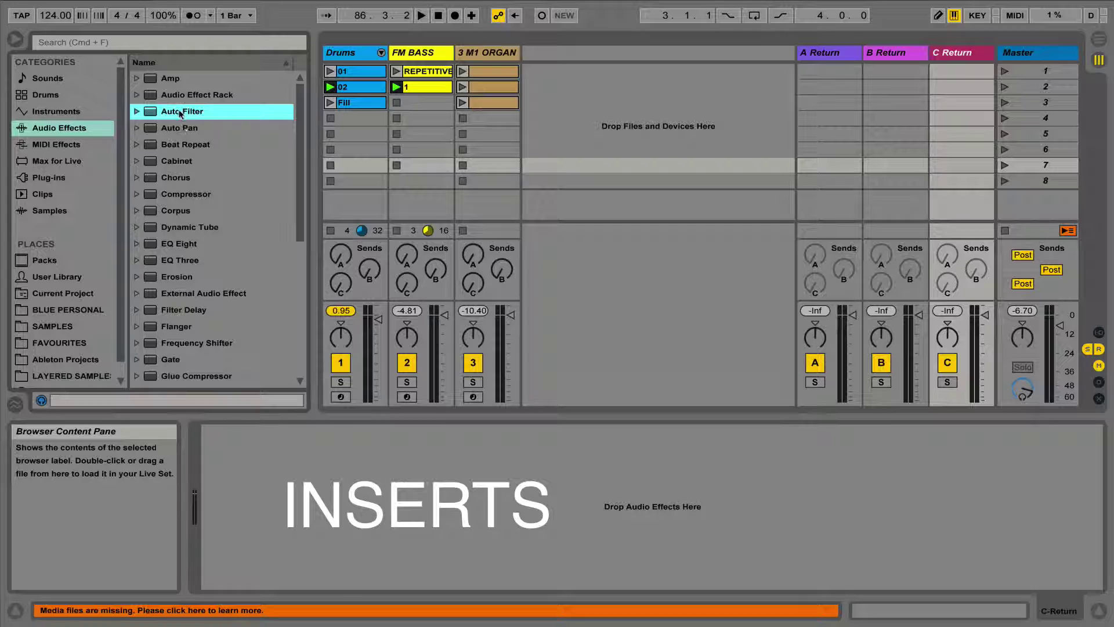
pyautogui.click(170, 78)
# - Delete the Amp device from the Drums track's device chain
pyautogui.click(349, 55)
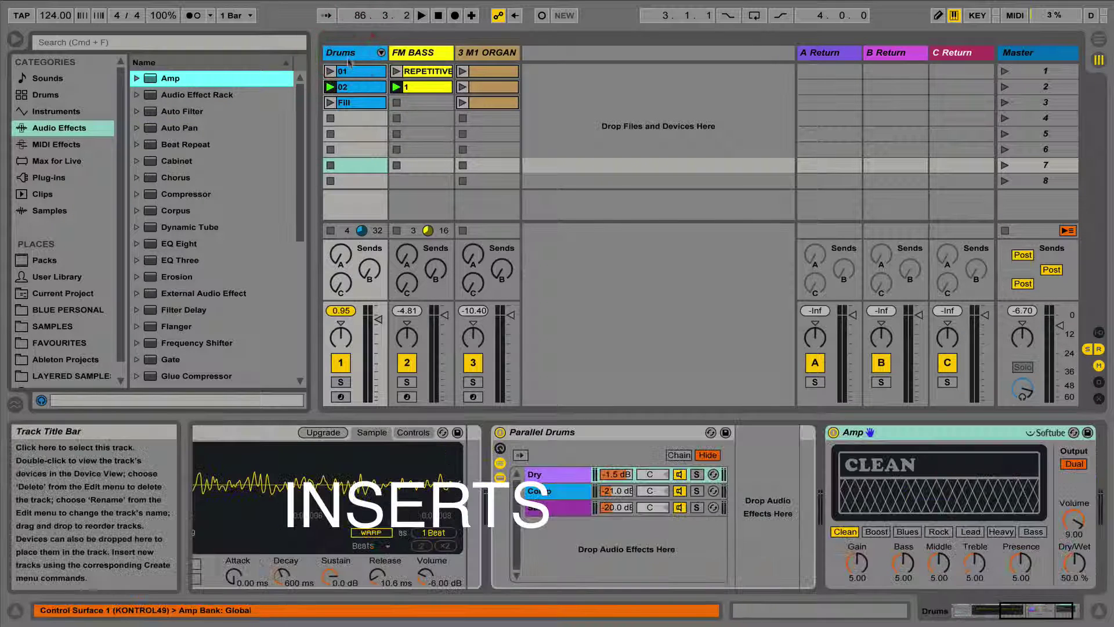
pyautogui.click(885, 434)
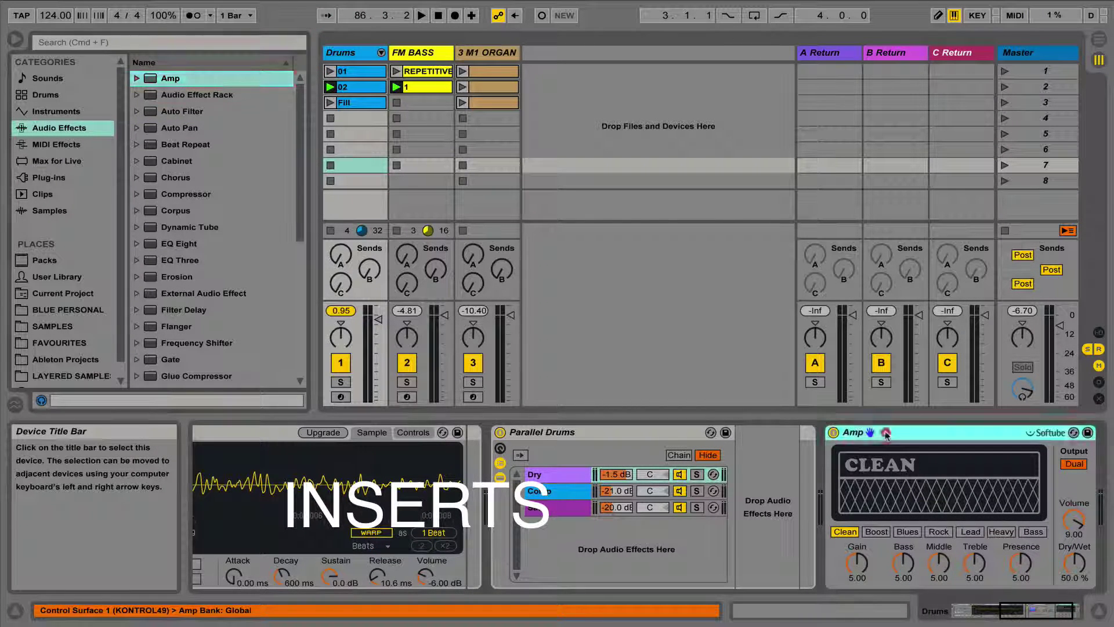
pyautogui.press('BackSpace')
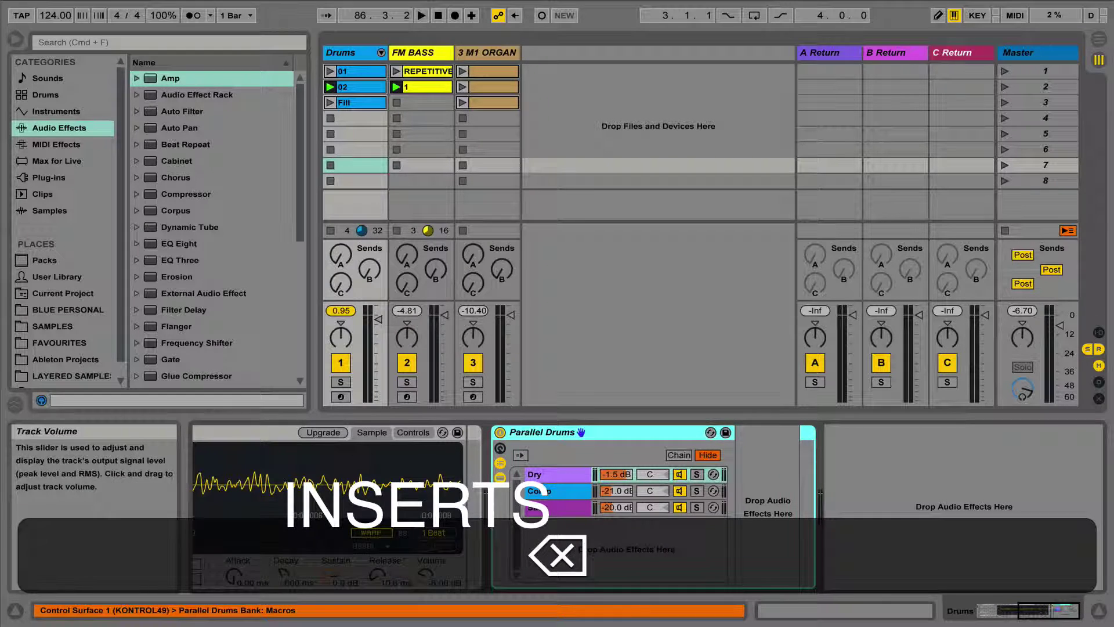
# - Hide the browser and clear the selection so the session mixer fills the window
pyautogui.click(14, 41)
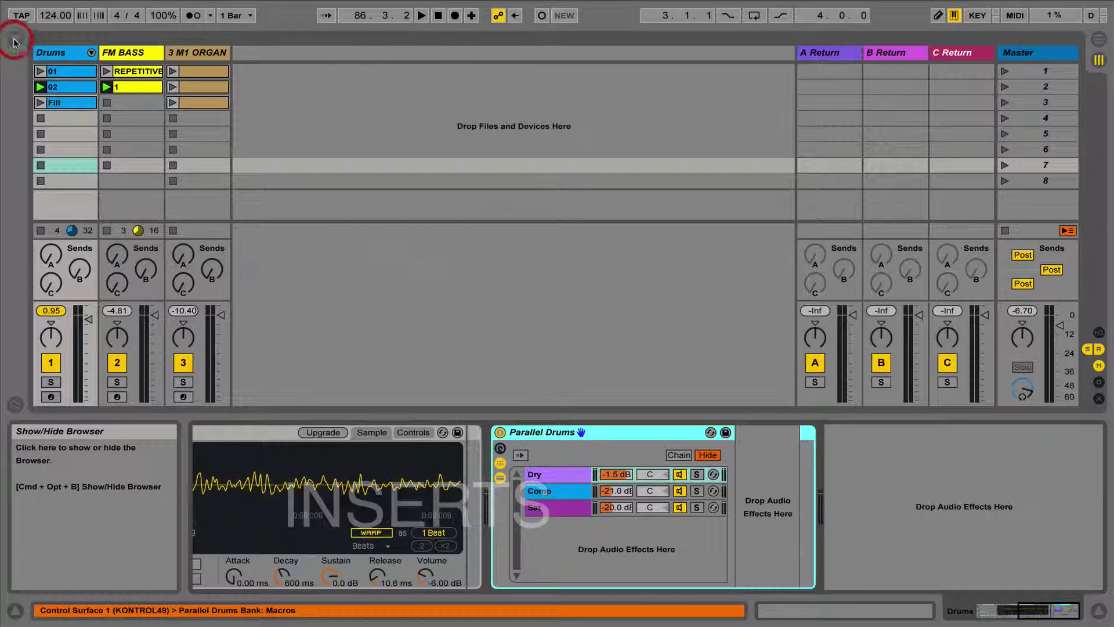
pyautogui.click(299, 132)
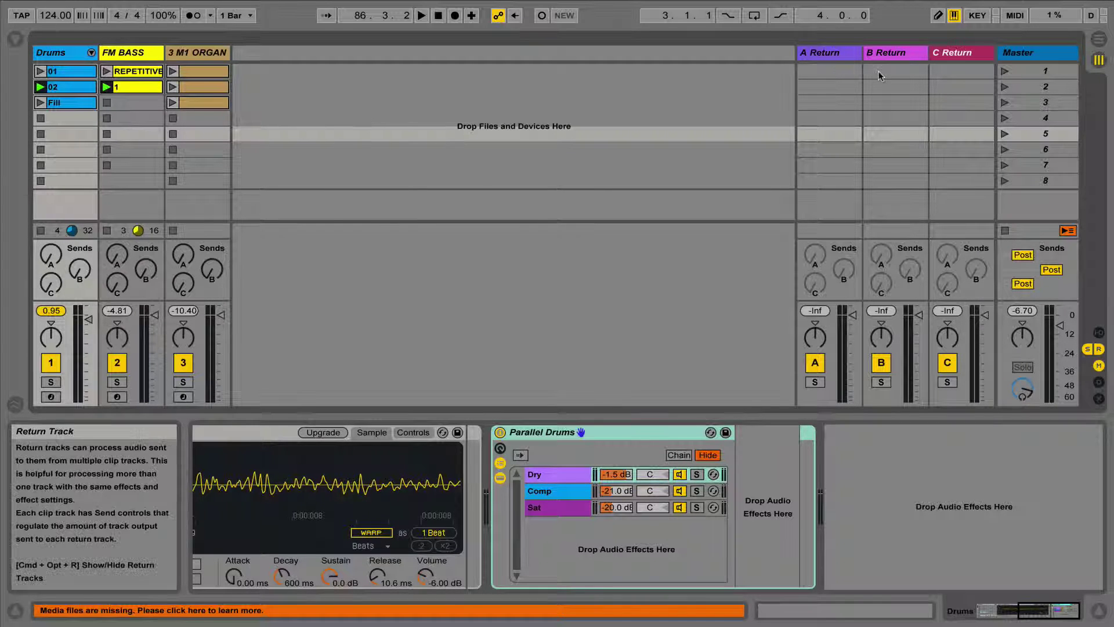
# - Delete all three existing return tracks
pyautogui.rightClick(835, 57)
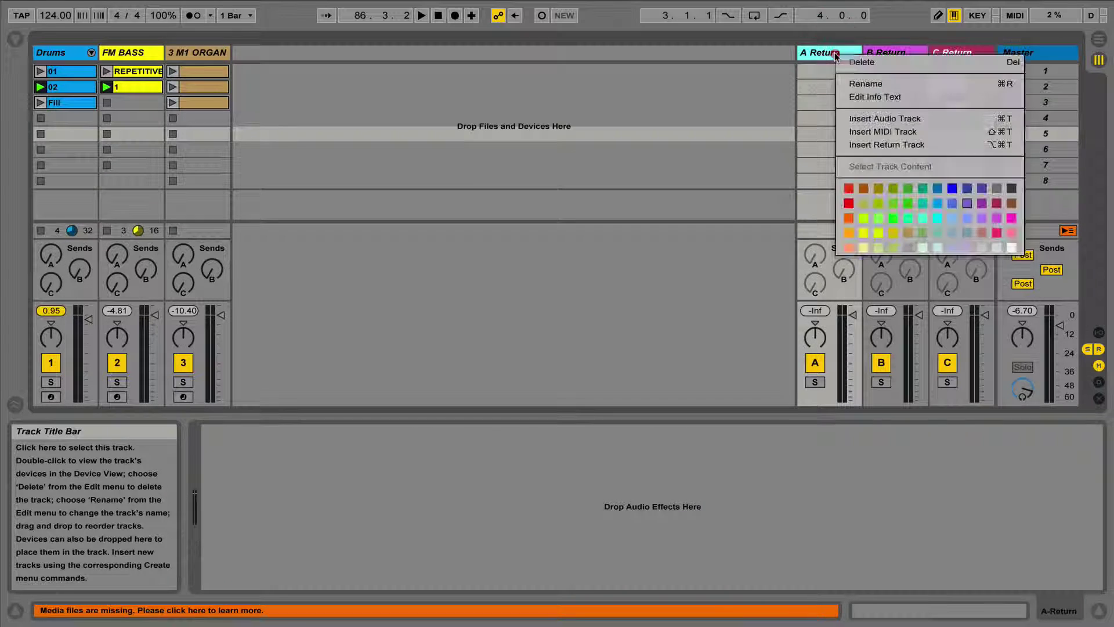
pyautogui.click(869, 60)
pyautogui.rightClick(869, 60)
pyautogui.click(902, 55)
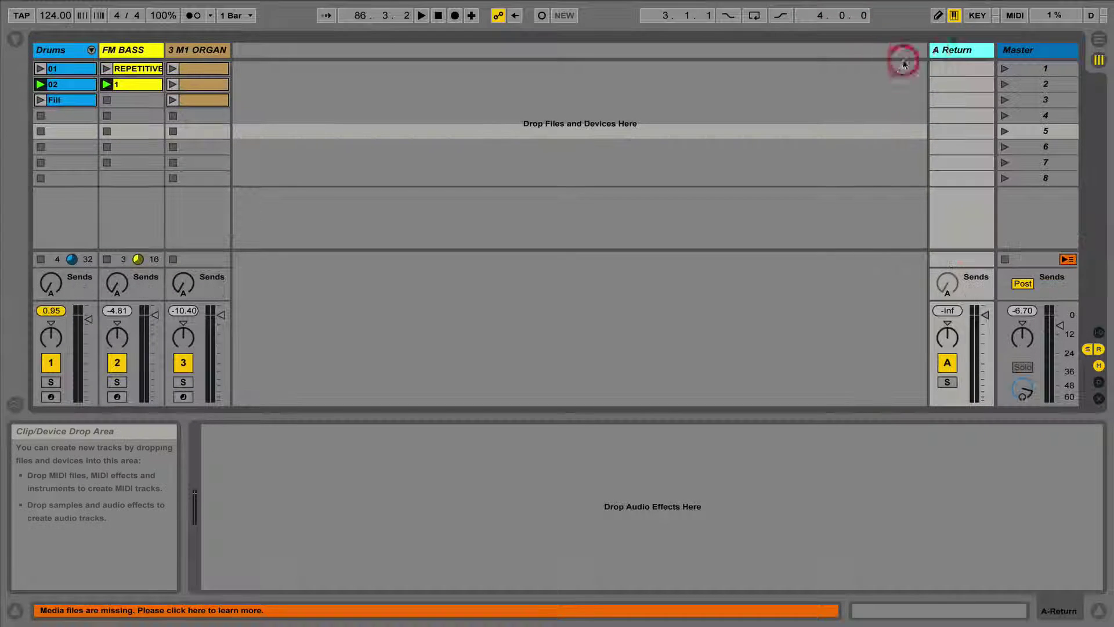
pyautogui.rightClick(943, 54)
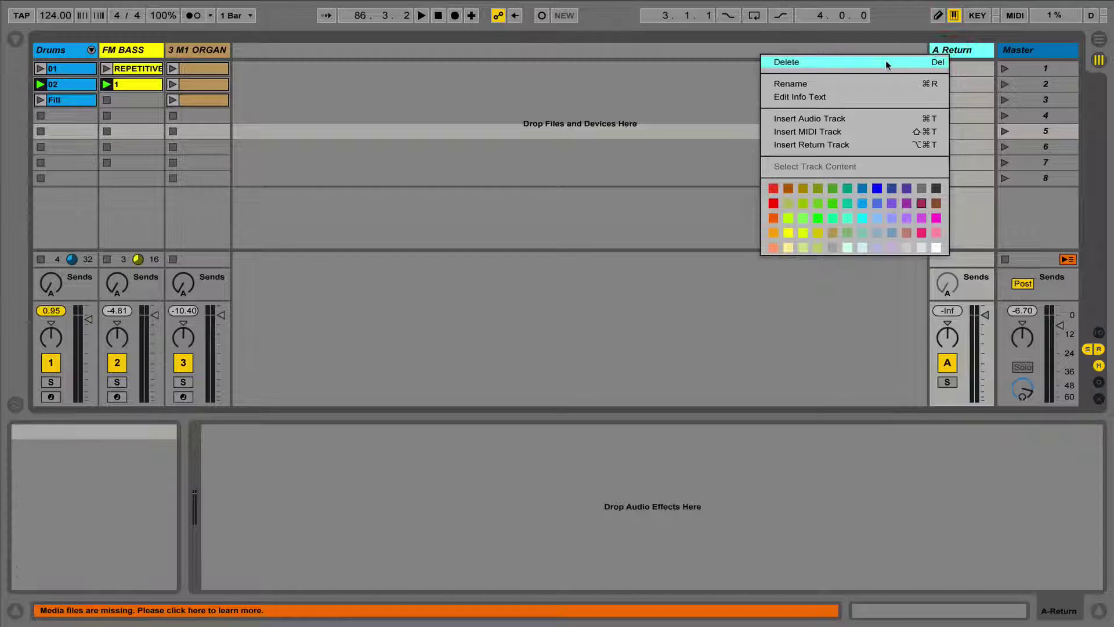
pyautogui.click(885, 61)
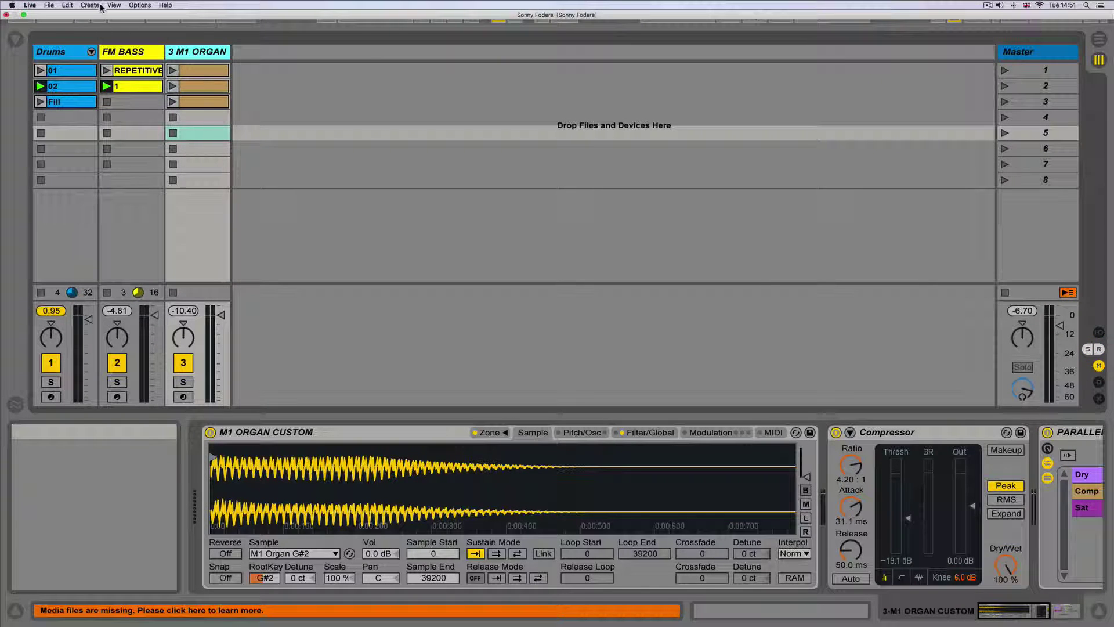
# - Insert new return tracks, nudge the organ's Send A, and delete the extra D Return
pyautogui.click(100, 6)
pyautogui.click(109, 88)
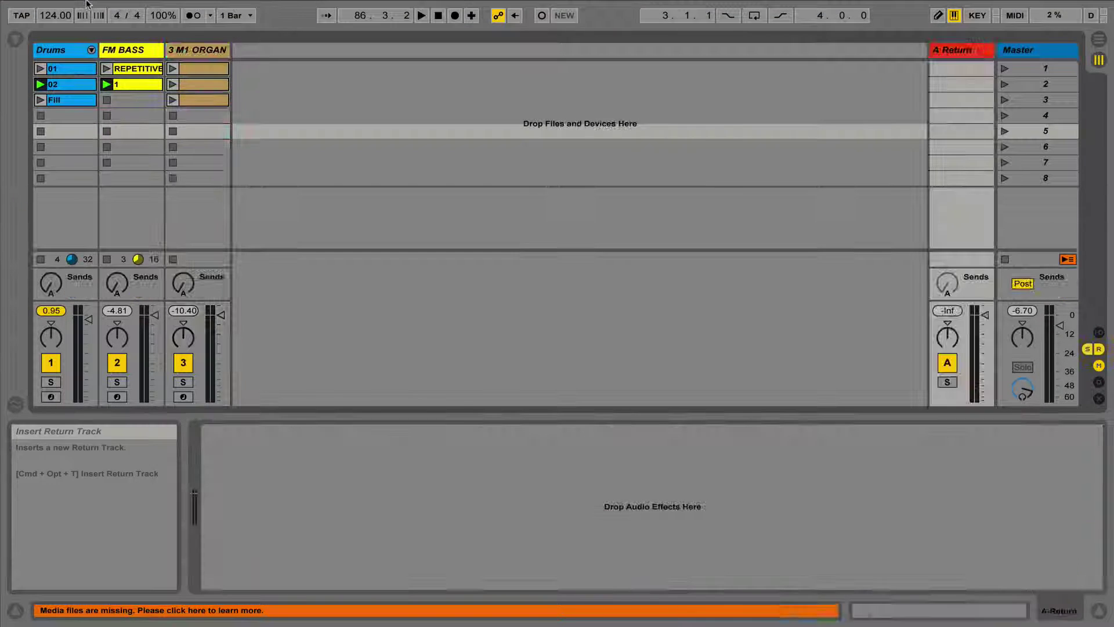
pyautogui.click(93, 6)
pyautogui.click(102, 87)
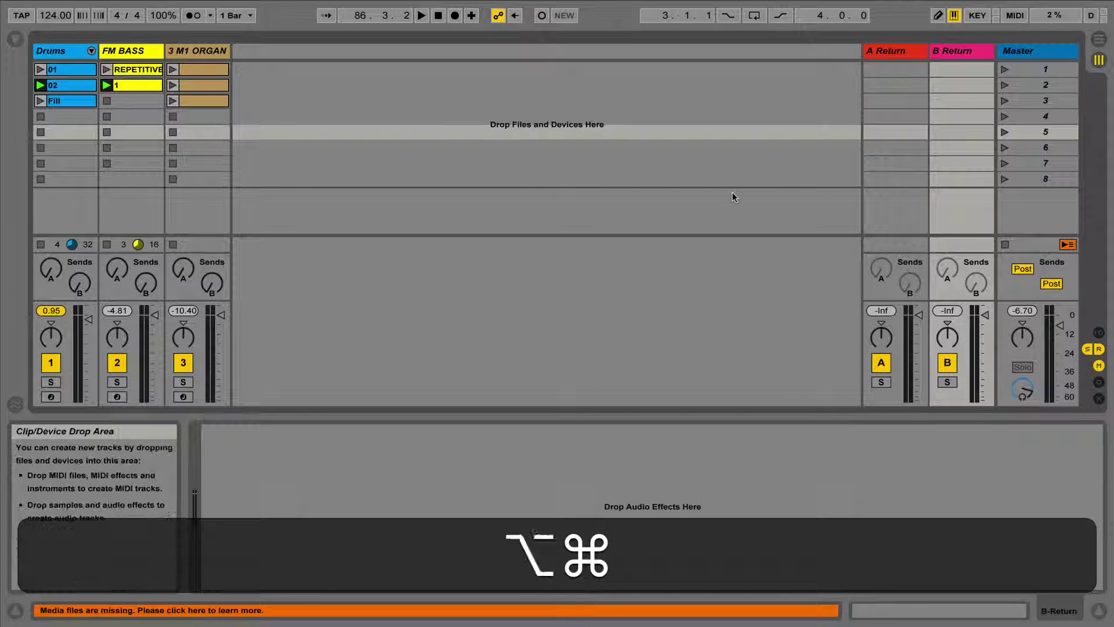
pyautogui.press('alt+super+t')
pyautogui.press('alt+super+t')
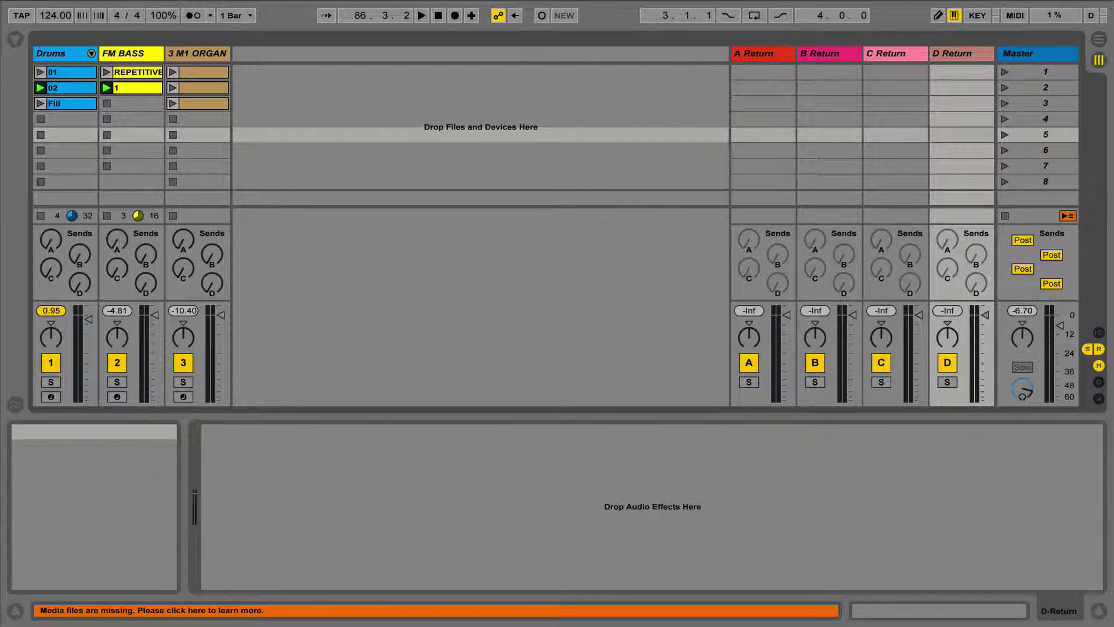
pyautogui.moveTo(189, 247); pyautogui.dragTo(189, 239)
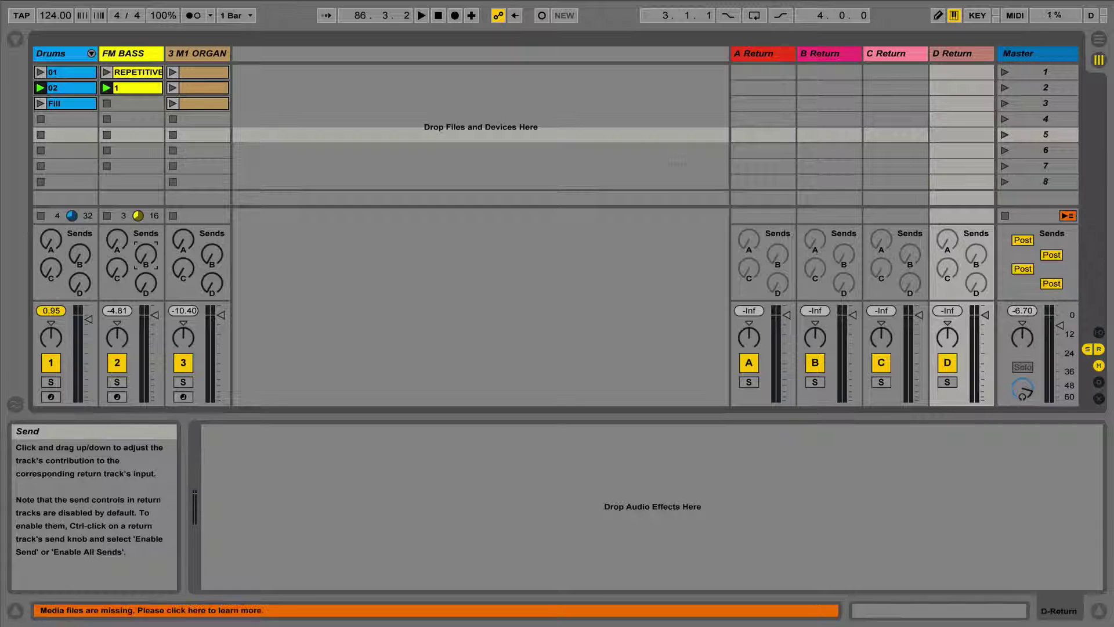
pyautogui.rightClick(948, 55)
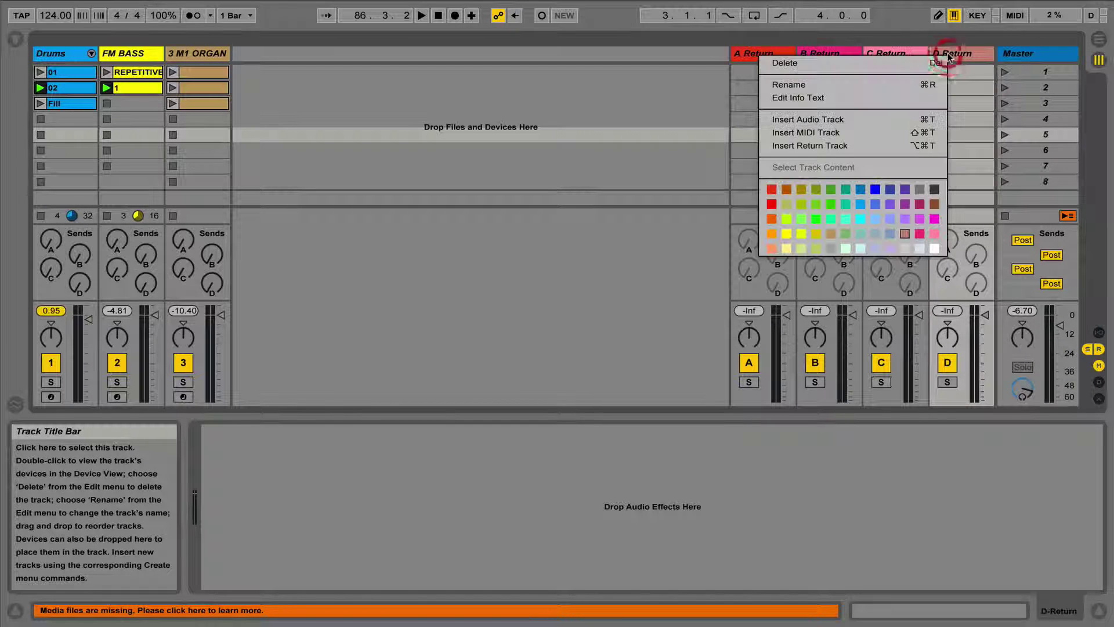
pyautogui.click(790, 63)
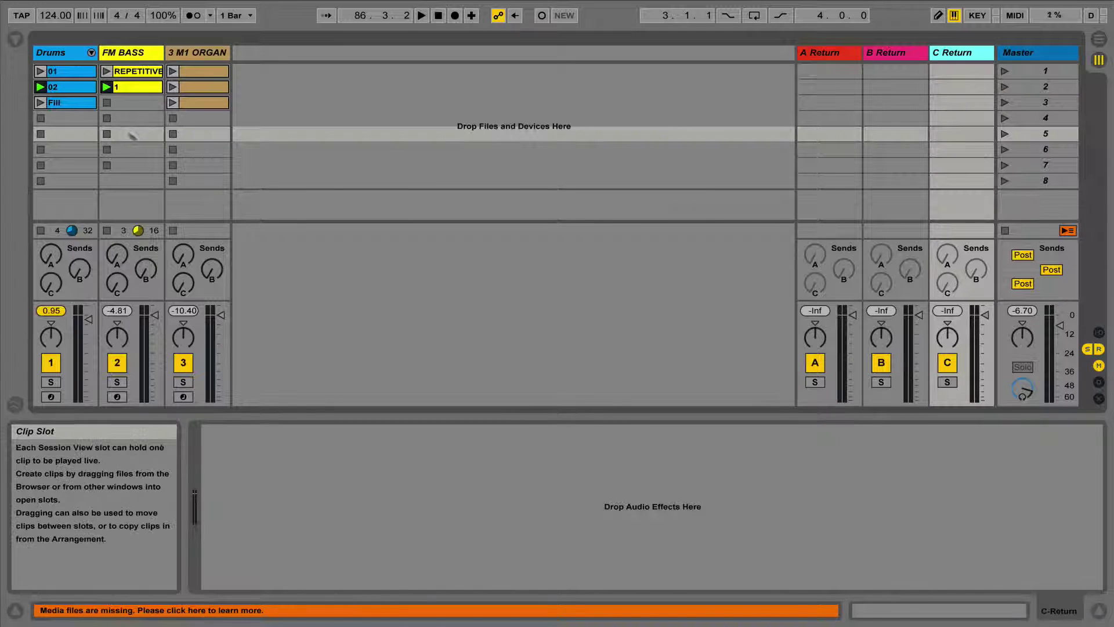
# - Drop Simple Delay onto return A and Reverb onto return B
pyautogui.click(15, 41)
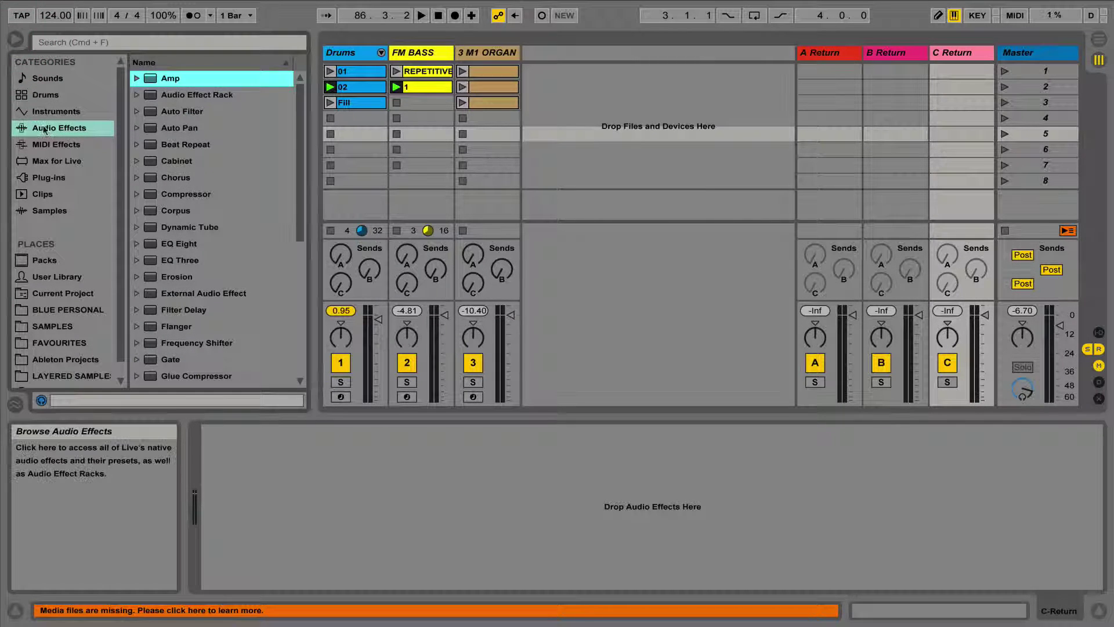
pyautogui.scroll(-6, 197, 226)
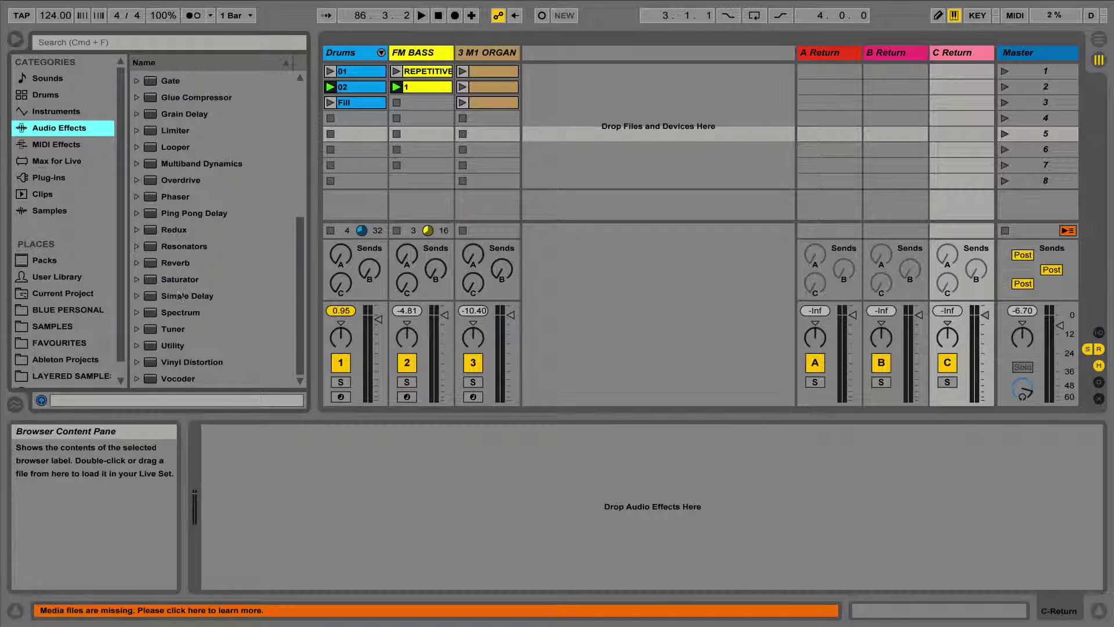
pyautogui.moveTo(179, 297); pyautogui.dragTo(831, 58)
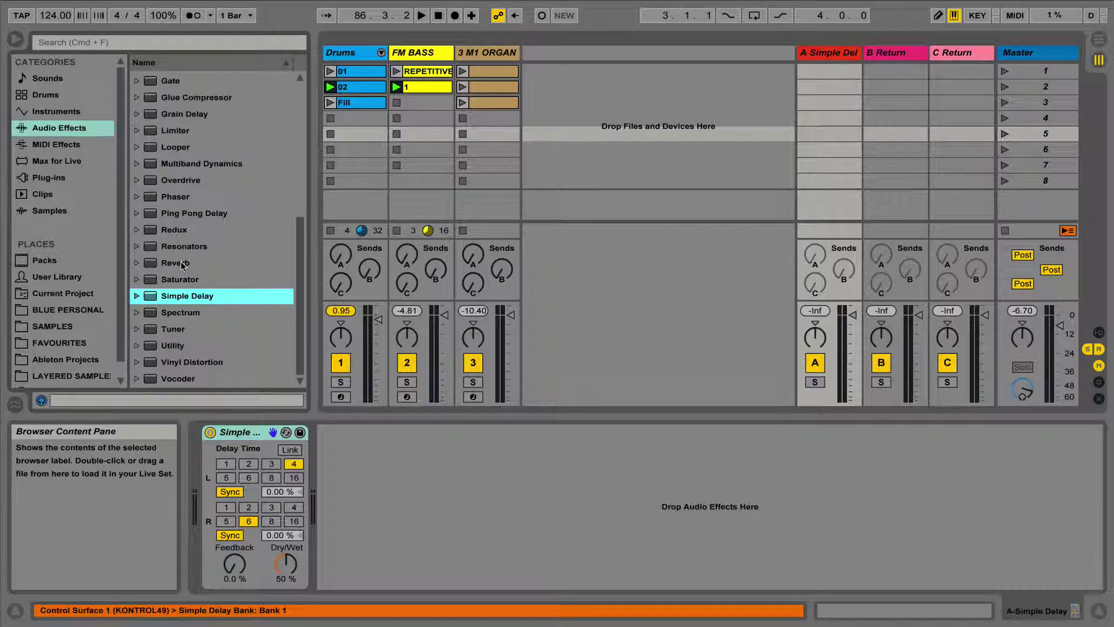
pyautogui.moveTo(180, 264); pyautogui.dragTo(908, 96)
# - Hide the browser and nudge the Reverb's Dry/Wet from 55% to 56%
pyautogui.click(718, 142)
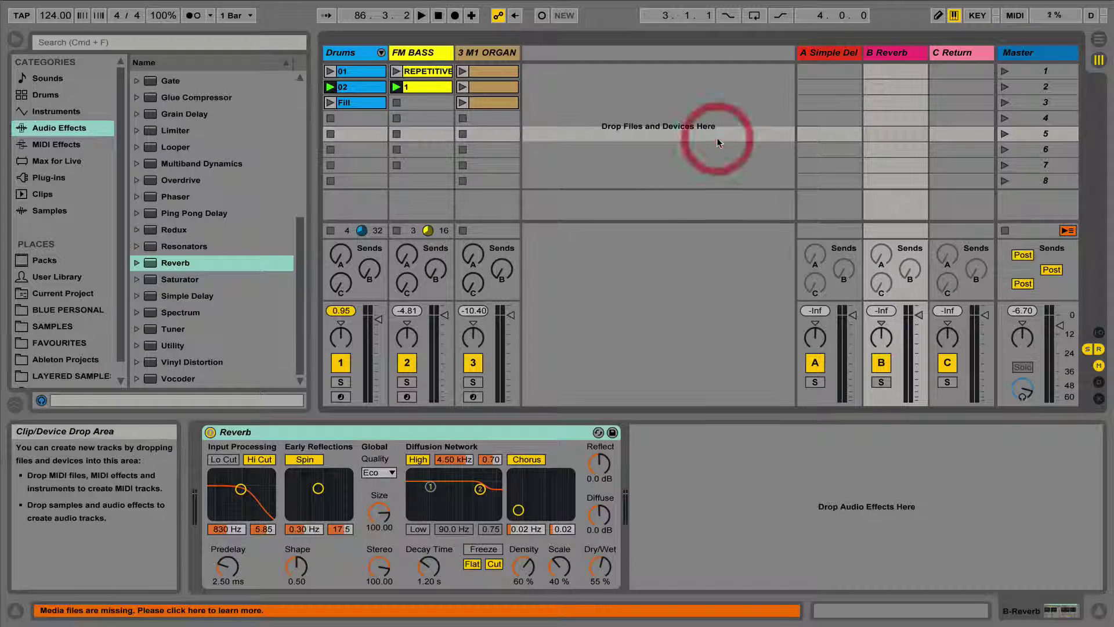
pyautogui.click(15, 39)
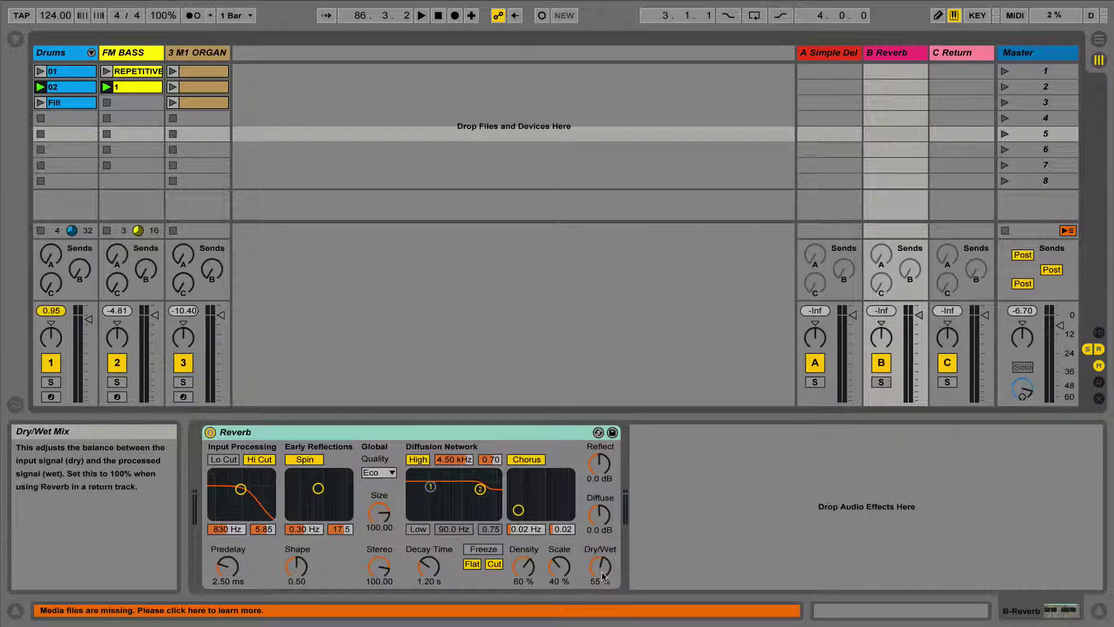
pyautogui.moveTo(603, 573); pyautogui.dragTo(602, 572)
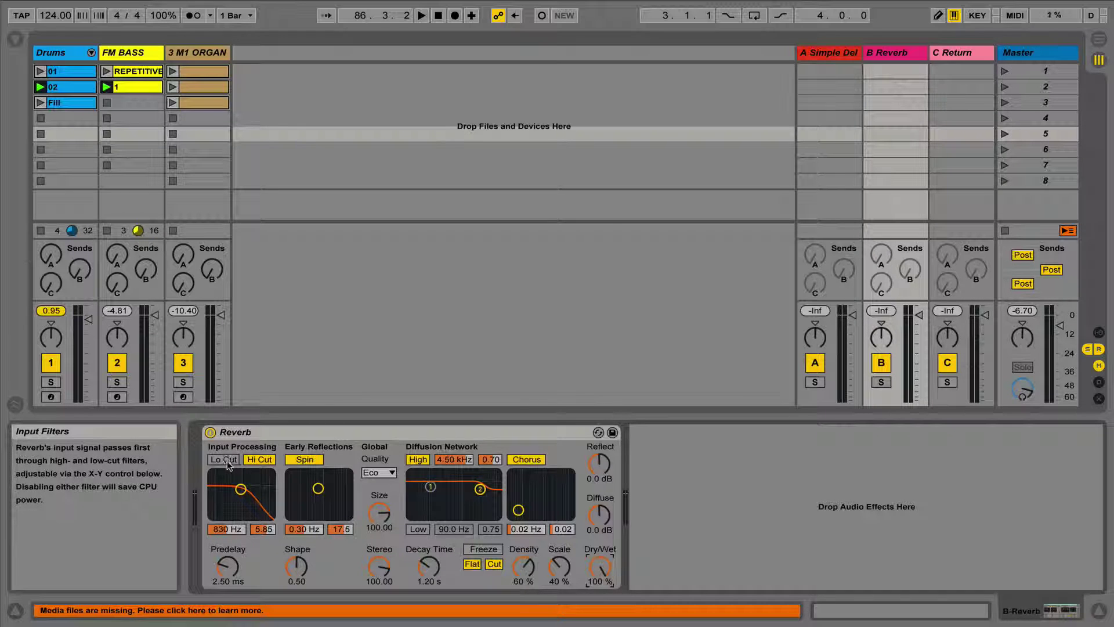
# - Set return A's Simple Delay to 100% Dry/Wet with 23% Feedback, then start playback
pyautogui.click(828, 53)
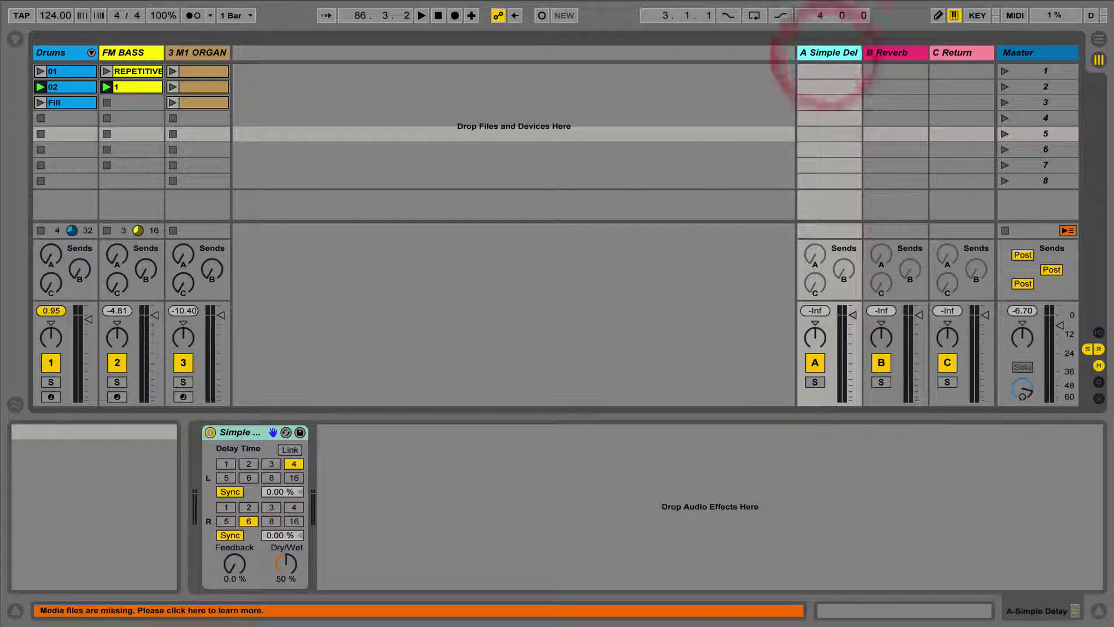
pyautogui.click(244, 432)
pyautogui.moveTo(286, 563); pyautogui.dragTo(286, 534)
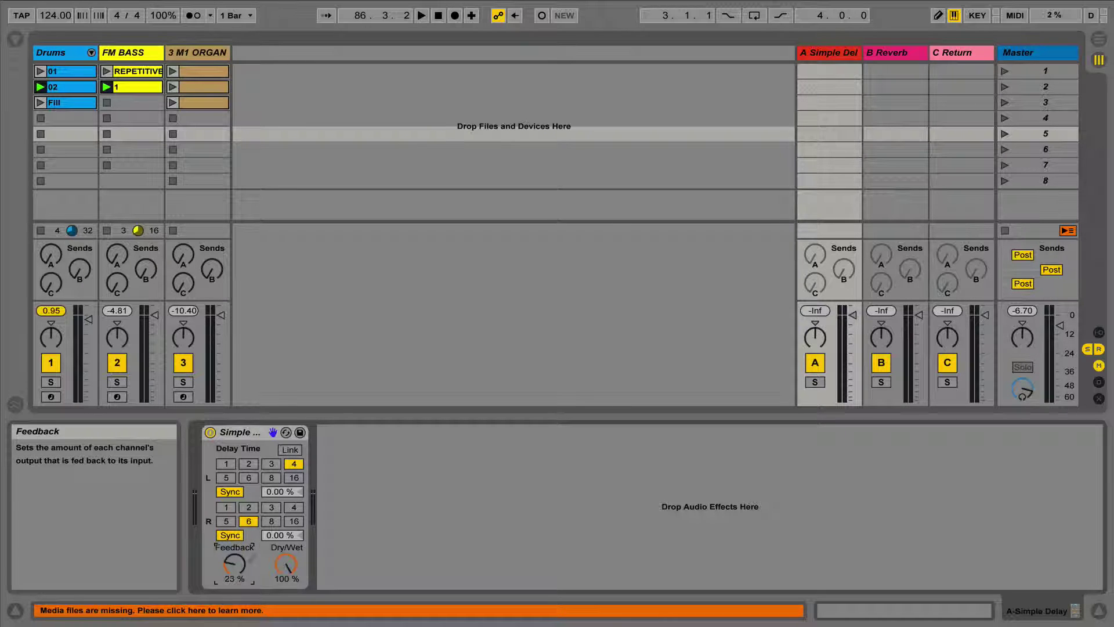
pyautogui.click(878, 57)
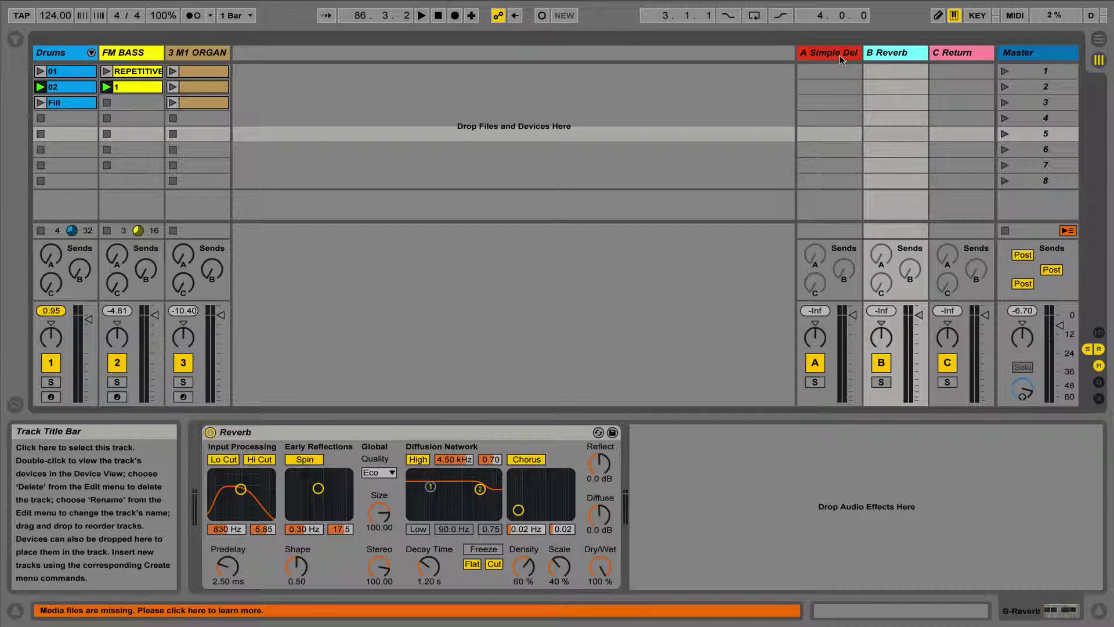
pyautogui.press('space')
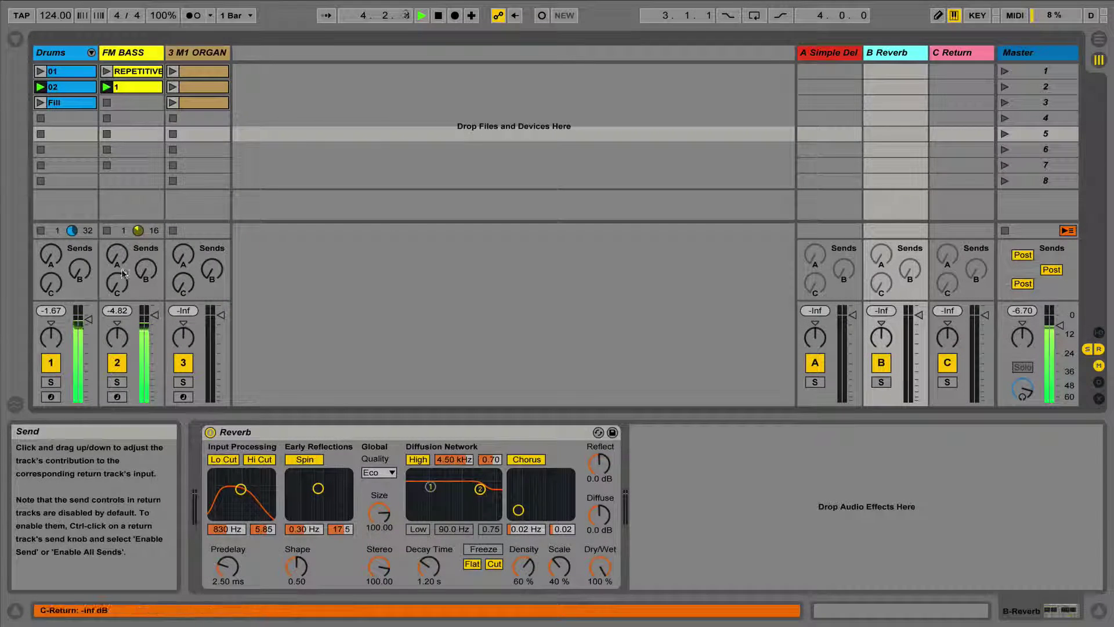
# - Raise the Drums Send B in Arrangement view, then solo and unsolo the B Reverb return
pyautogui.press('Tab')
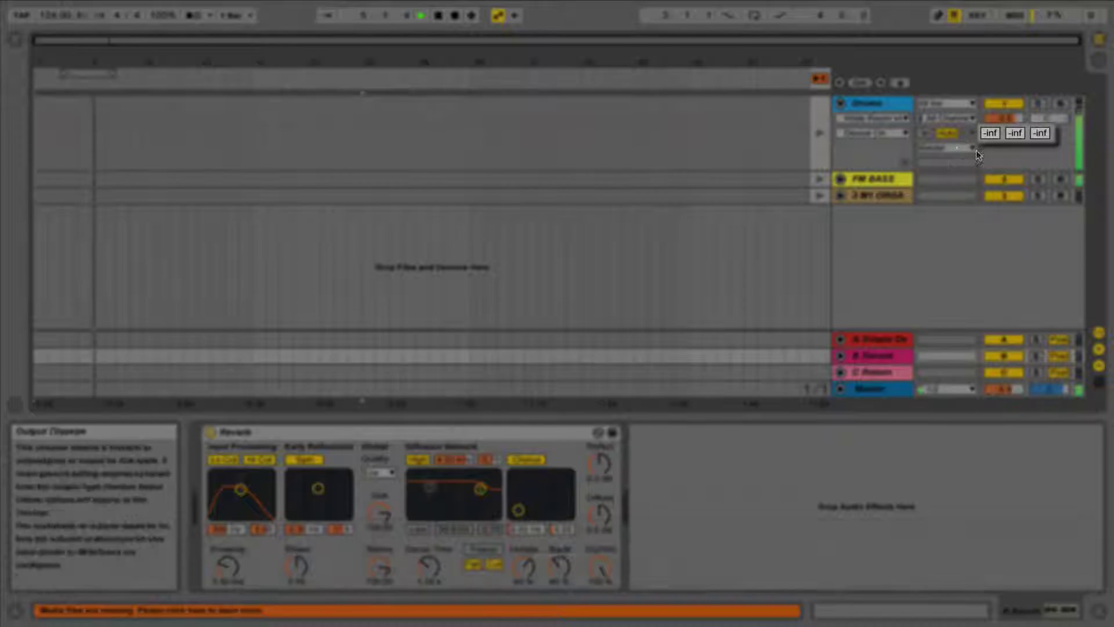
pyautogui.moveTo(1012, 133)
pyautogui.mouseDown()
pyautogui.moveTo(1013, 116)
pyautogui.moveTo(1015, 137)
pyautogui.mouseUp()
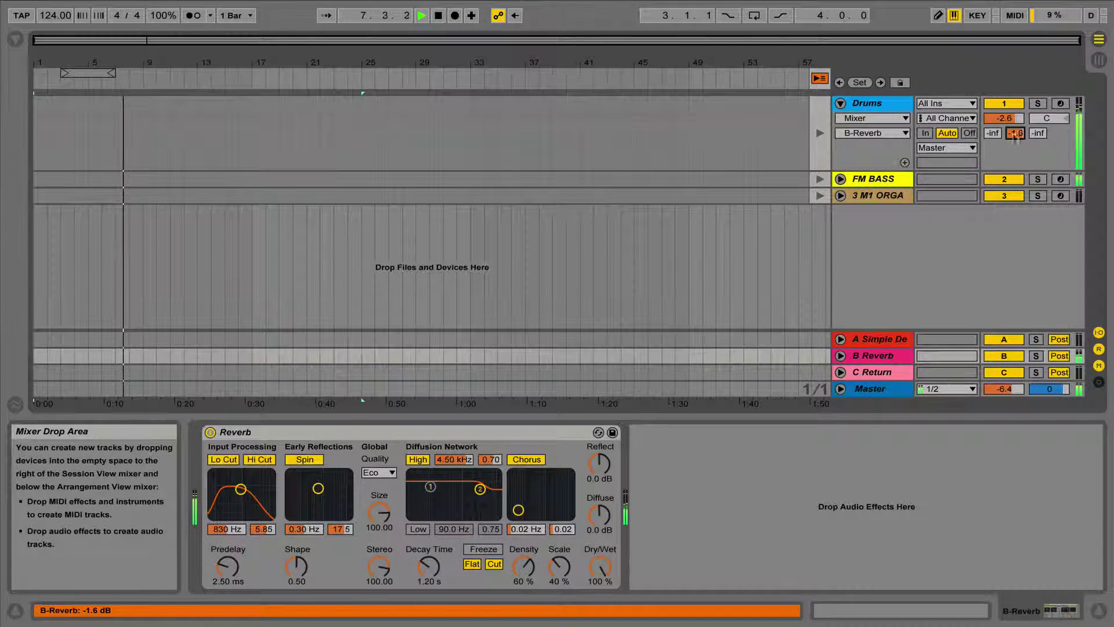
pyautogui.press('Tab')
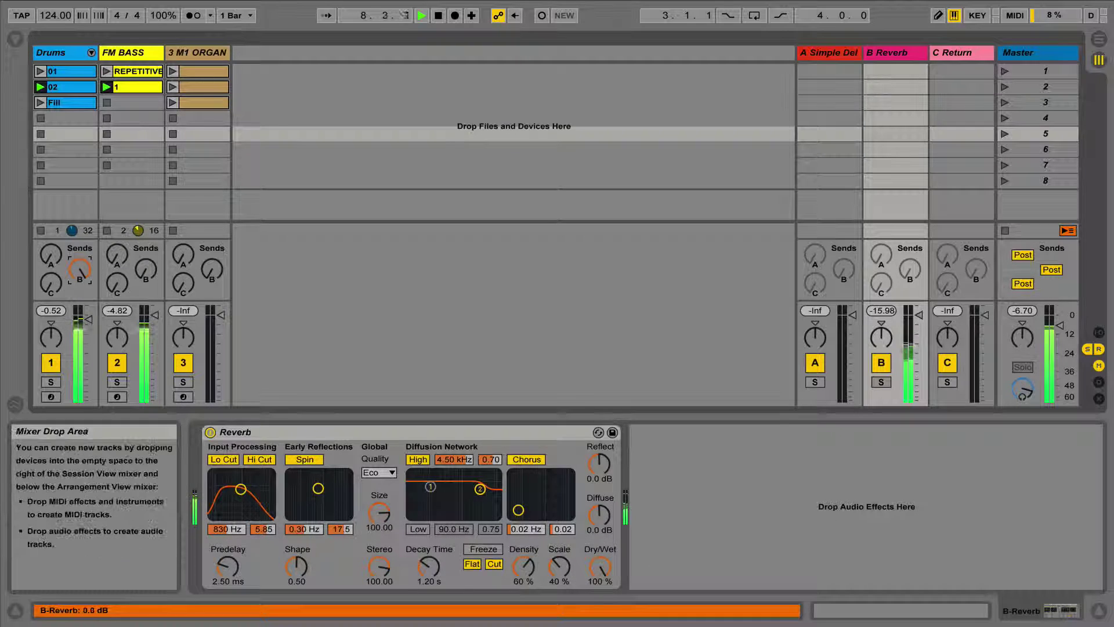
pyautogui.click(881, 382)
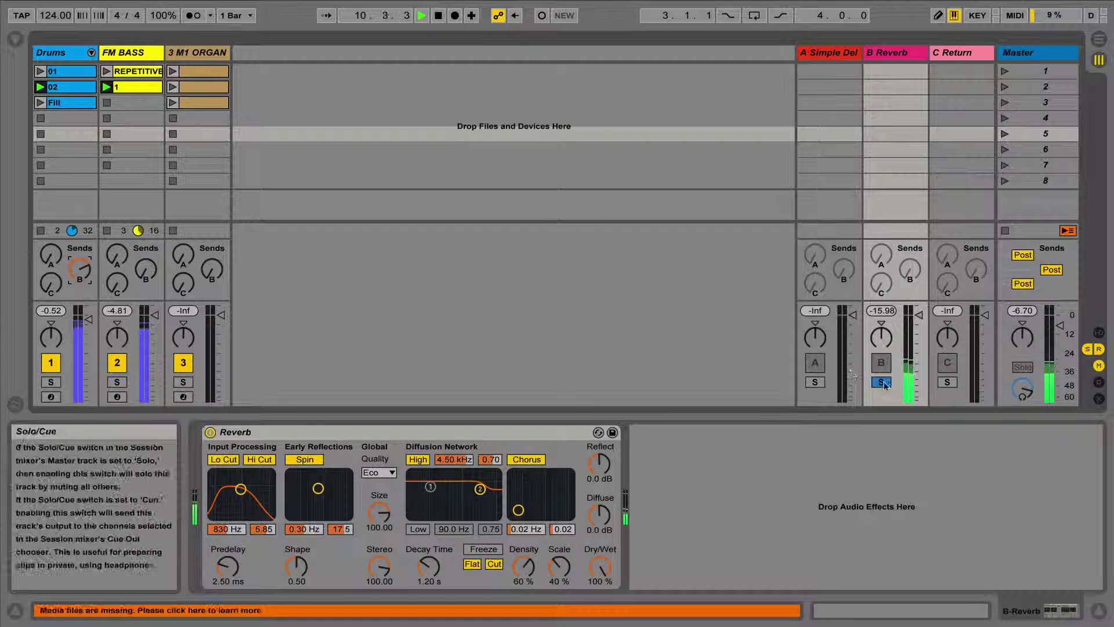
pyautogui.click(881, 382)
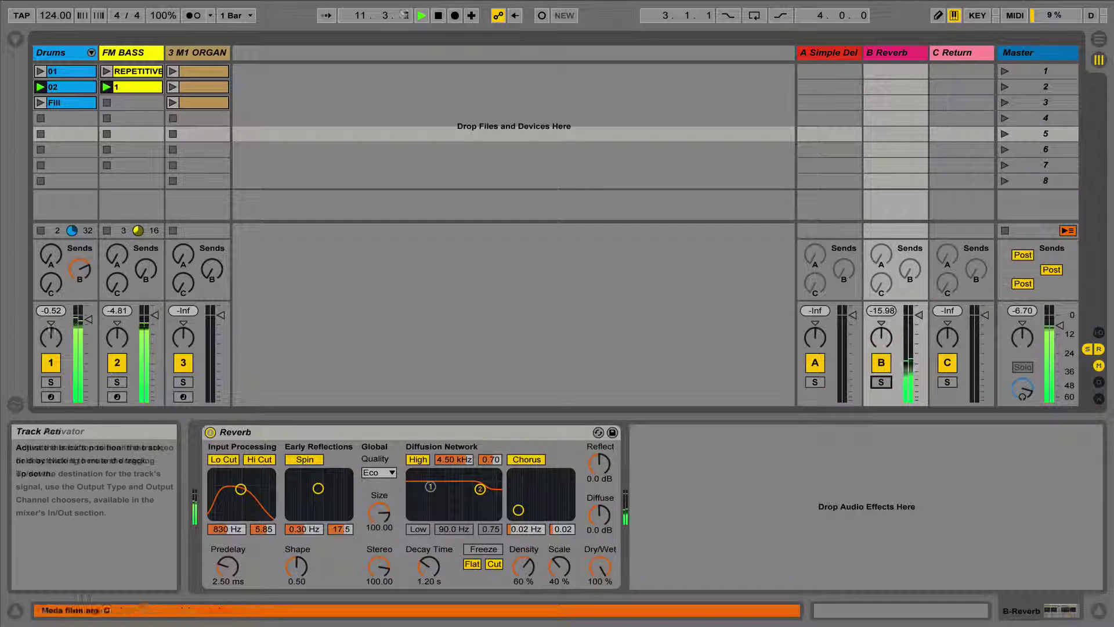
# - Toggle the B Reverb return off and on, lower the Drums volume, and make return B pre-fader
pyautogui.click(881, 363)
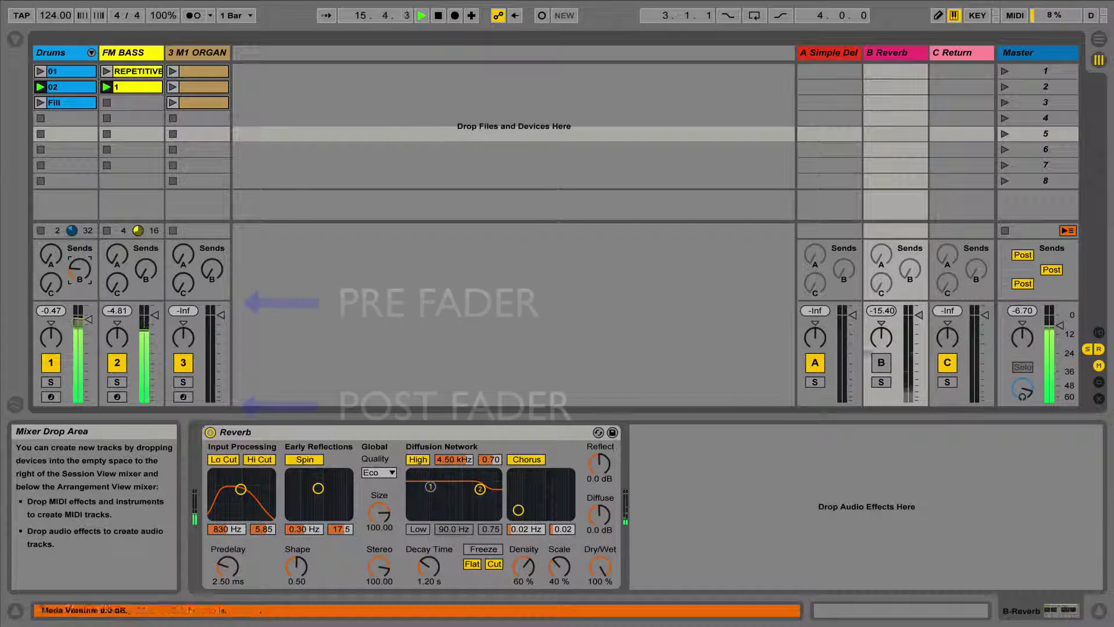
pyautogui.click(881, 362)
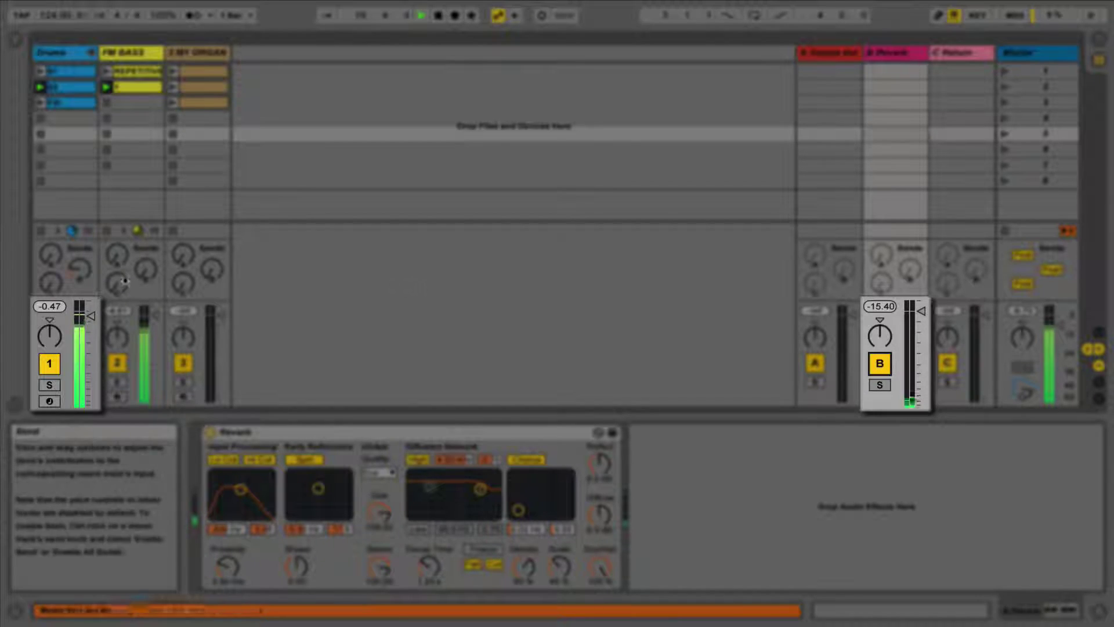
pyautogui.moveTo(93, 318); pyautogui.dragTo(89, 395)
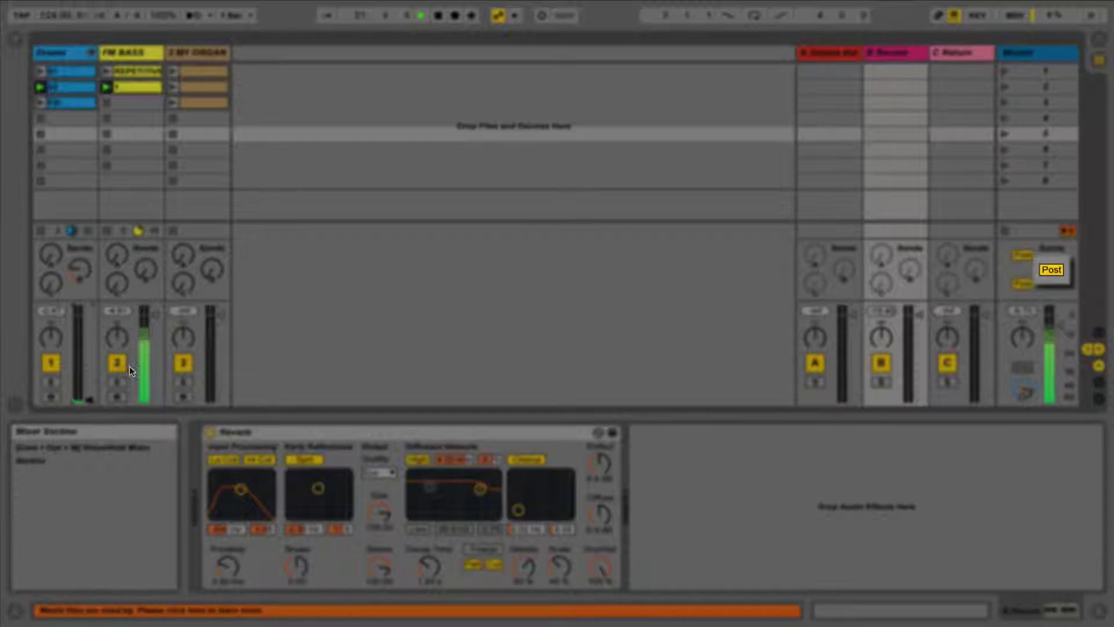
pyautogui.click(1050, 271)
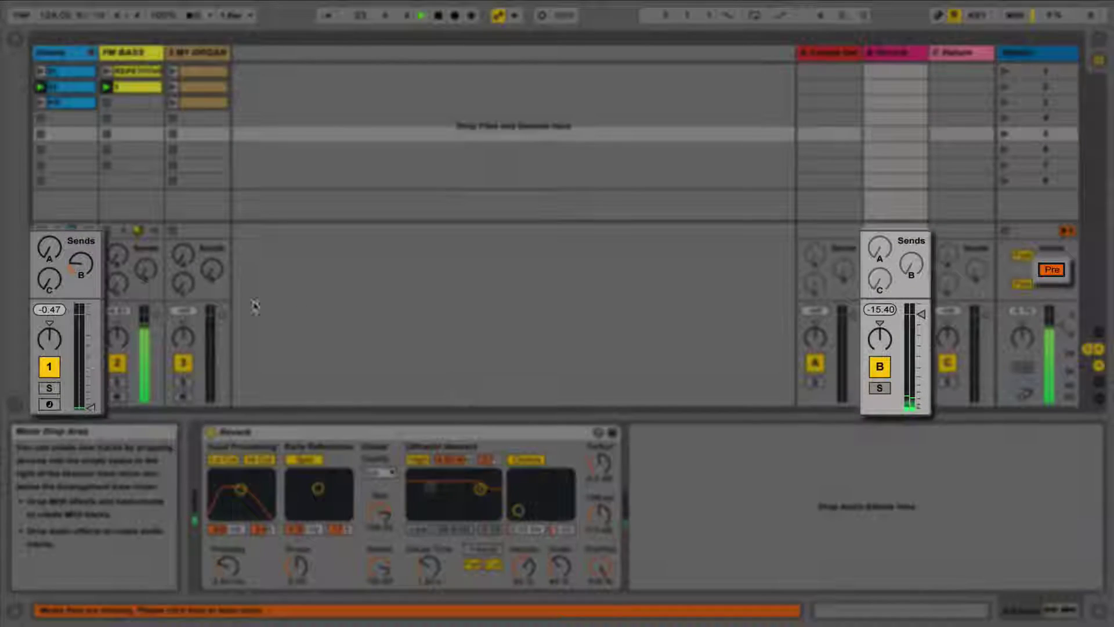
# - Bring Drums volume up to 5.28 dB, set Send B to -69 dB, and restore return B to post-fader
pyautogui.moveTo(81, 264); pyautogui.dragTo(84, 246)
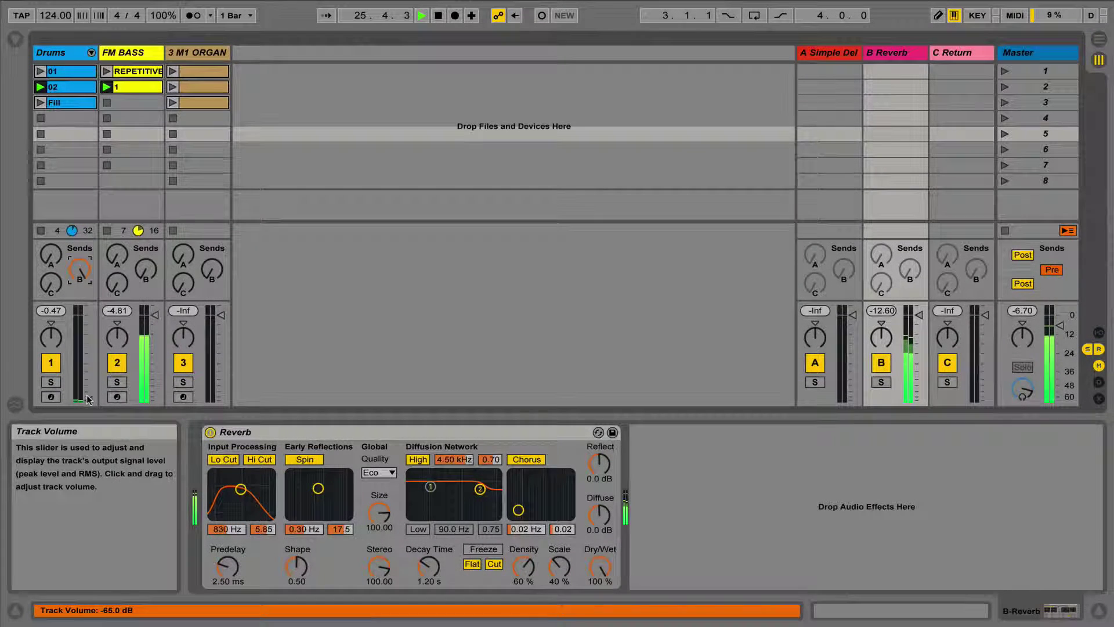
pyautogui.moveTo(81, 348); pyautogui.dragTo(81, 324)
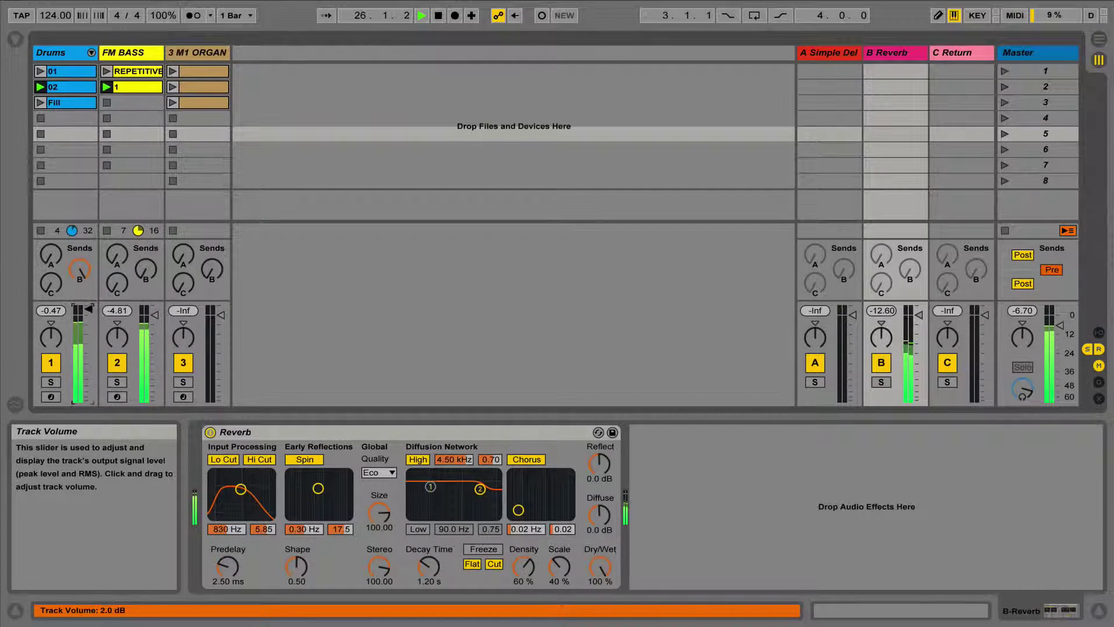
pyautogui.moveTo(88, 390)
pyautogui.mouseDown()
pyautogui.moveTo(89, 317)
pyautogui.moveTo(88, 401)
pyautogui.mouseUp()
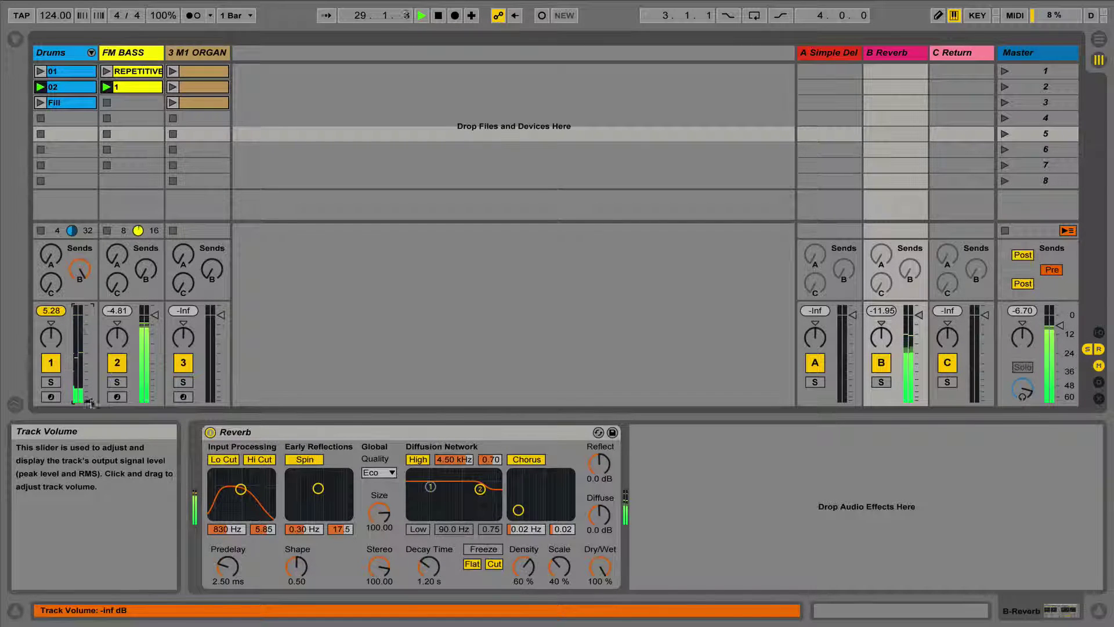
pyautogui.moveTo(79, 268); pyautogui.dragTo(79, 290)
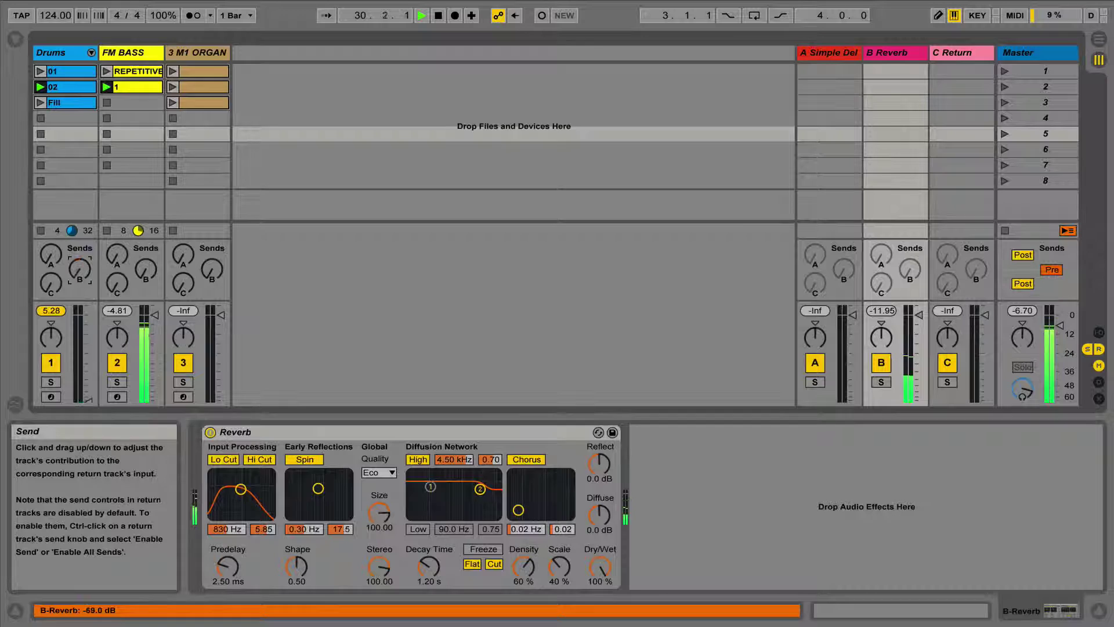
pyautogui.moveTo(88, 401); pyautogui.dragTo(88, 314)
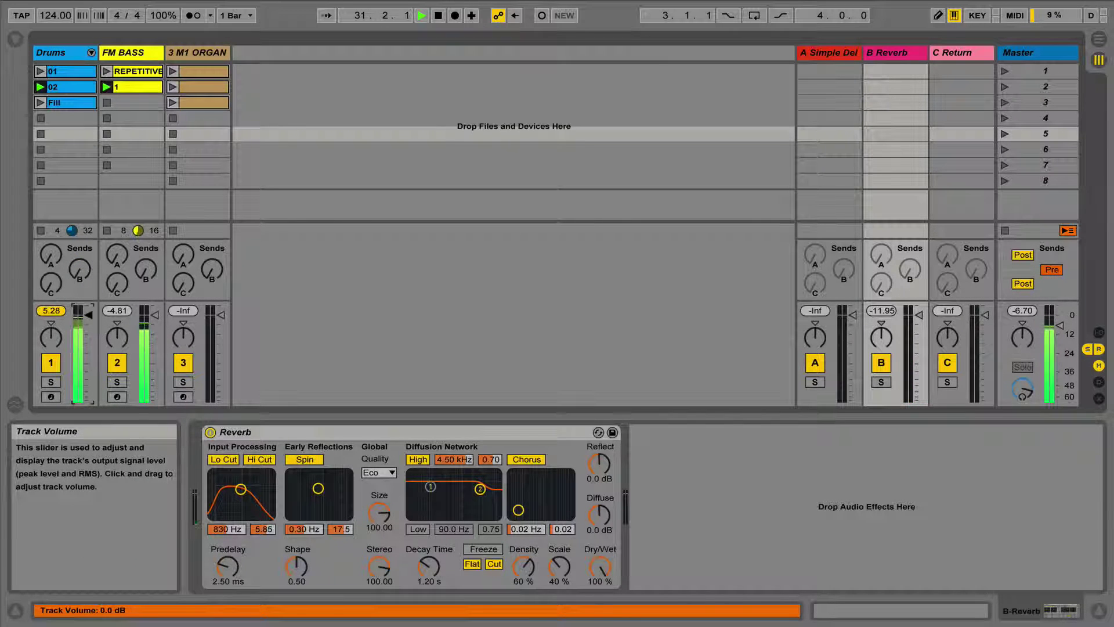
pyautogui.click(1051, 269)
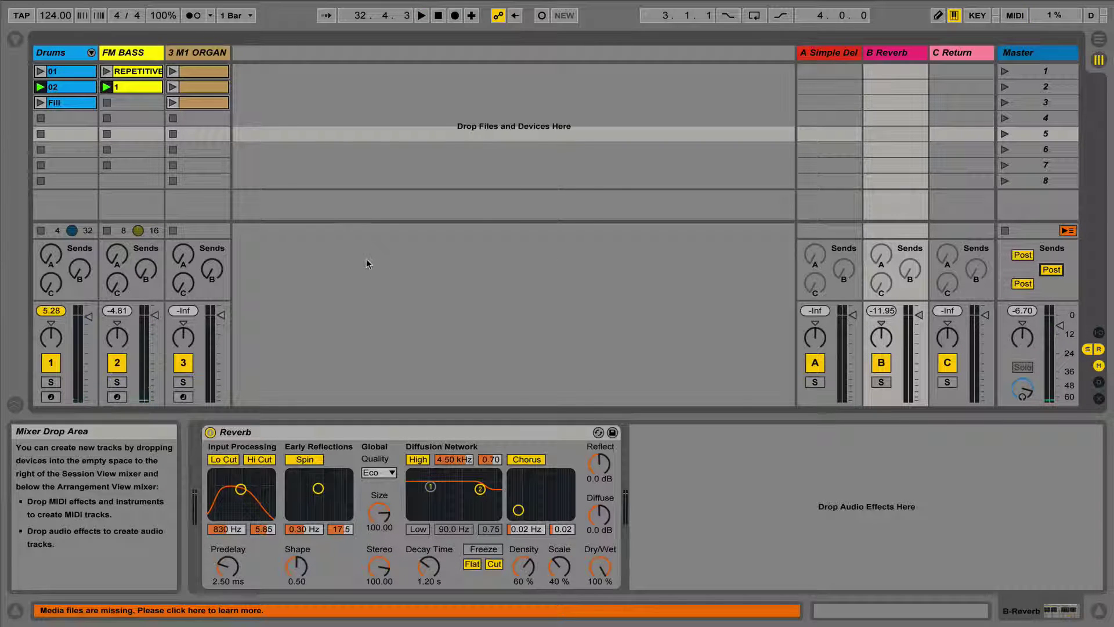
# - Insert a new audio track, 4 Audio, into the session
pyautogui.click(336, 222)
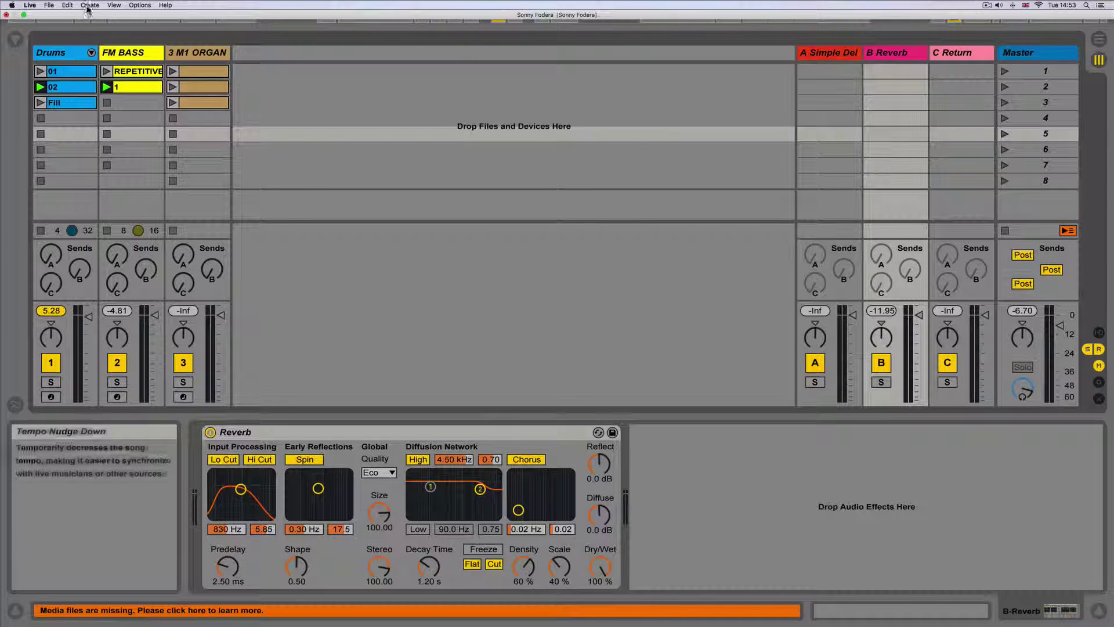
pyautogui.click(89, 5)
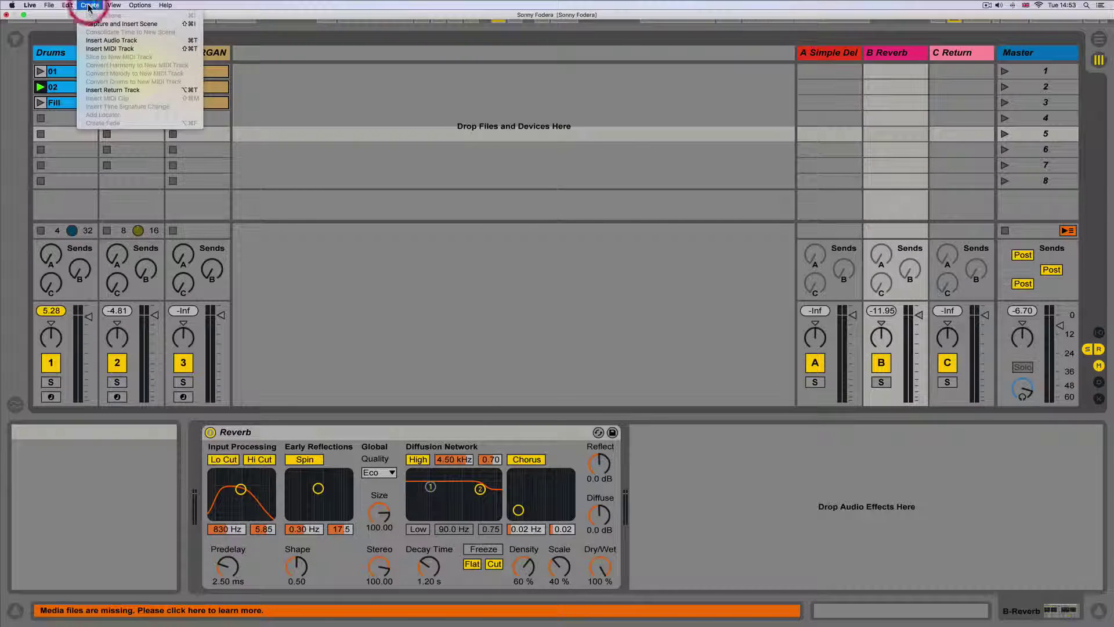
pyautogui.click(94, 41)
# - Rename the new audio track to 'MIX BUS' and show the mixer's In/Out routing section
pyautogui.click(281, 51)
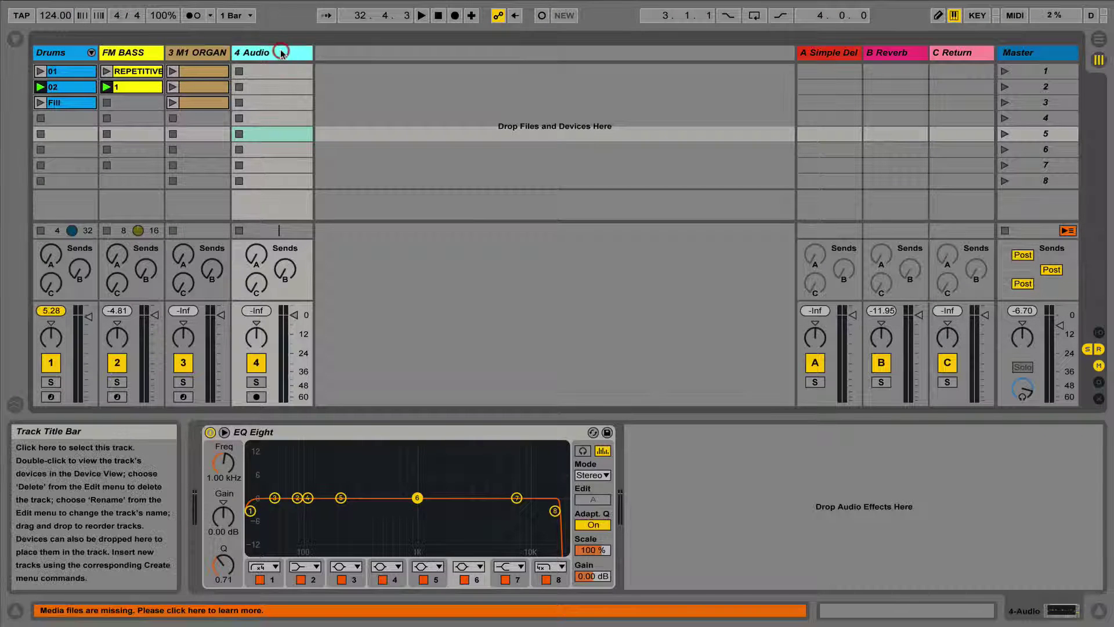
pyautogui.press('super+r')
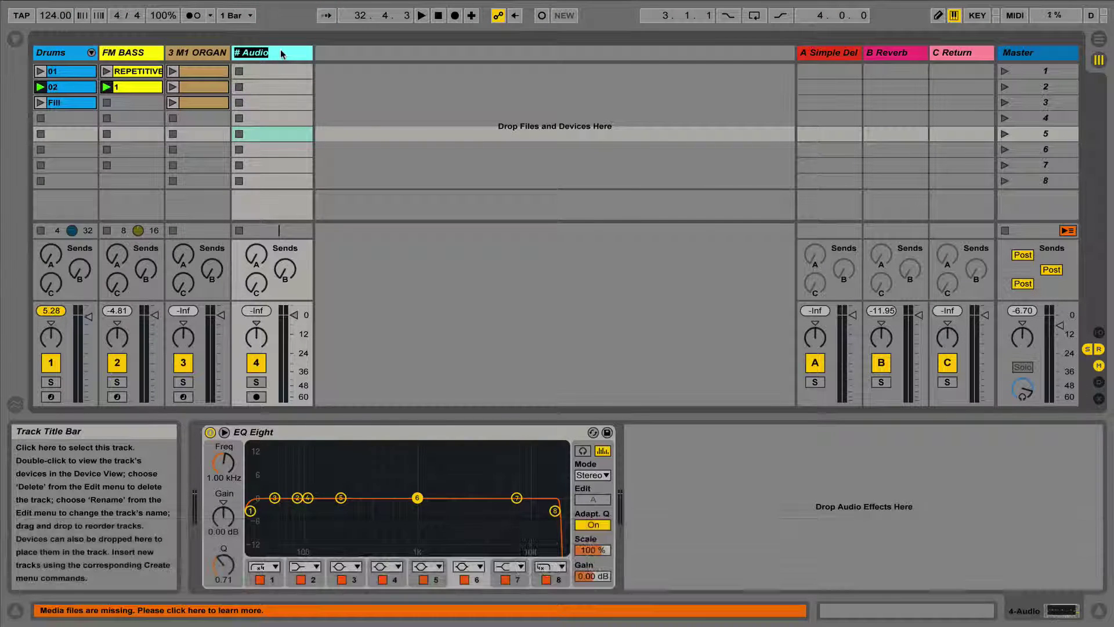
pyautogui.write('mix b')
pyautogui.press('BackSpace')
pyautogui.press('BackSpace')
pyautogui.press('BackSpace')
pyautogui.press('BackSpace')
pyautogui.press('BackSpace')
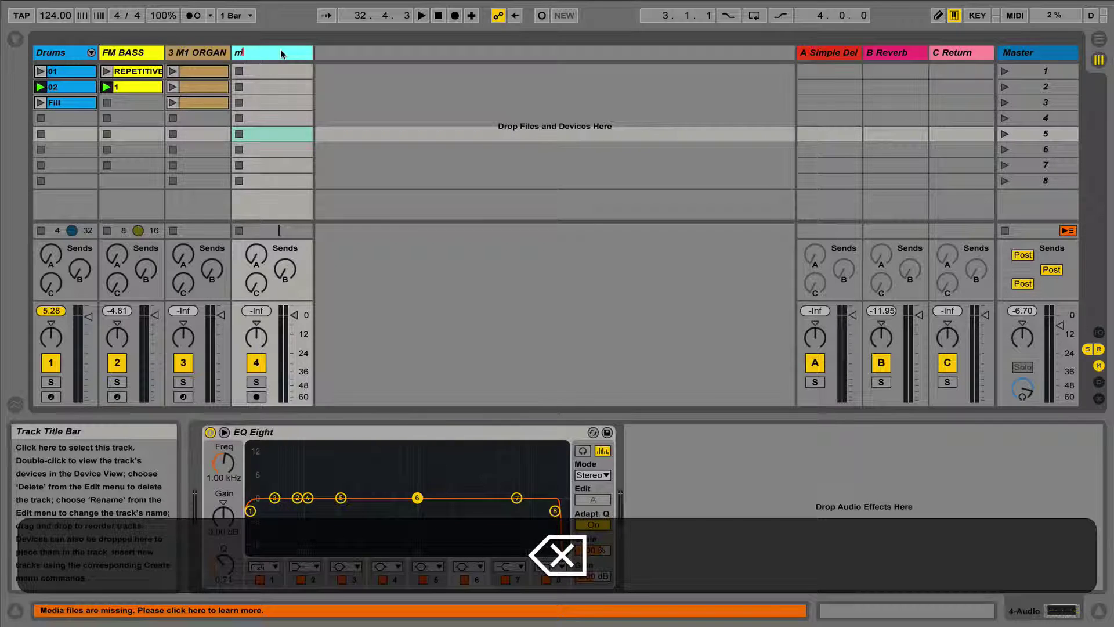
pyautogui.write('MIX BUS')
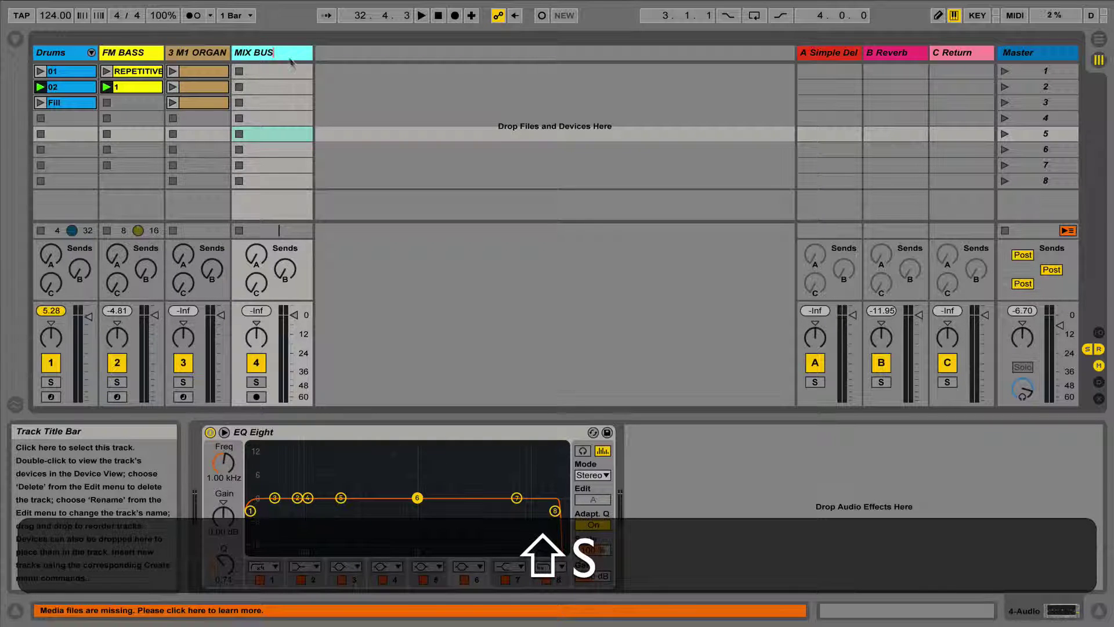
pyautogui.click(348, 75)
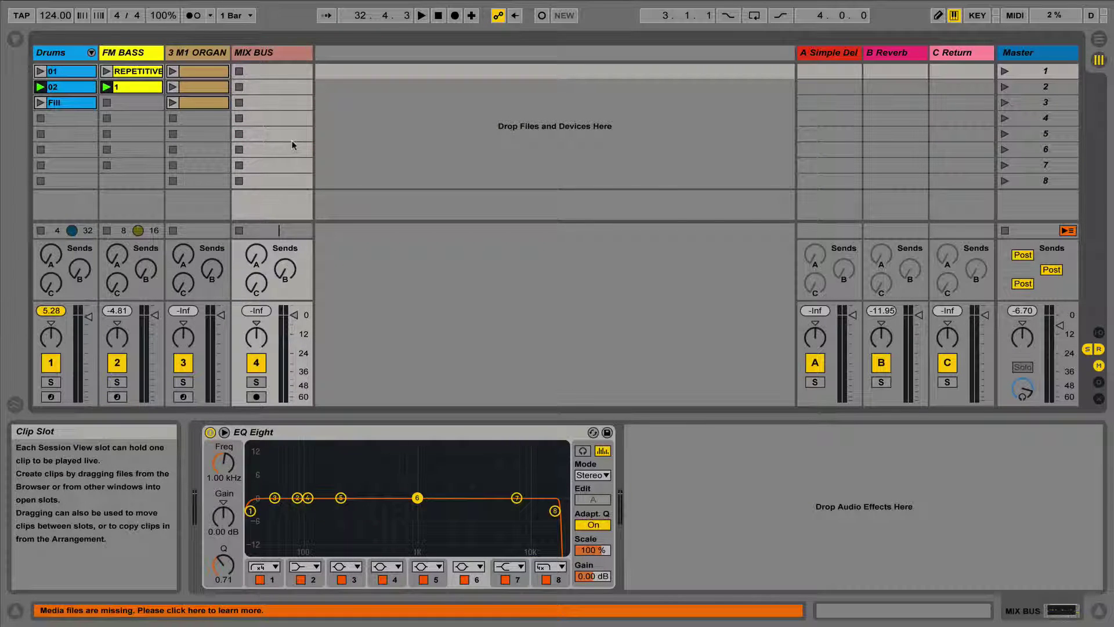
pyautogui.click(1098, 332)
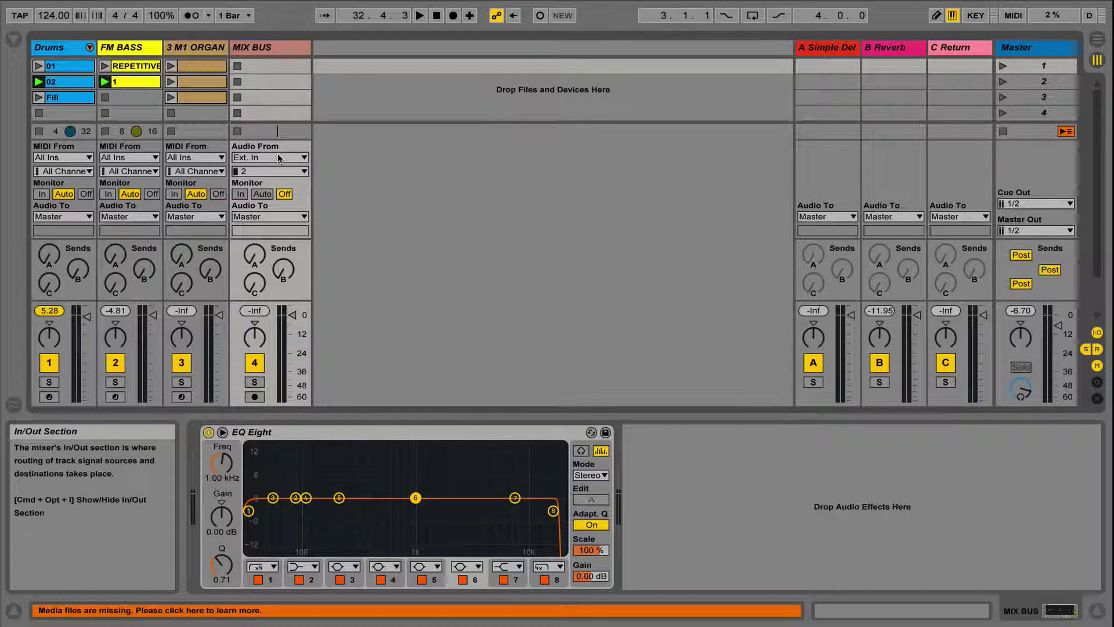
# - Route the Drums track's Audio To output to the MIX BUS track
pyautogui.click(143, 51)
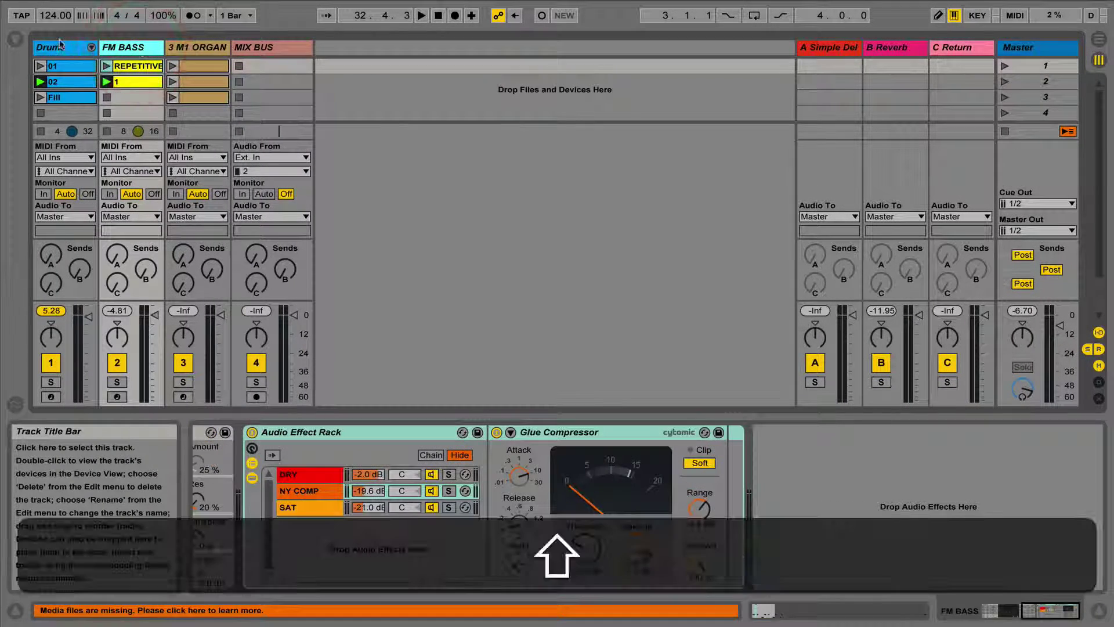
pyautogui.click(60, 45)
pyautogui.click(51, 216)
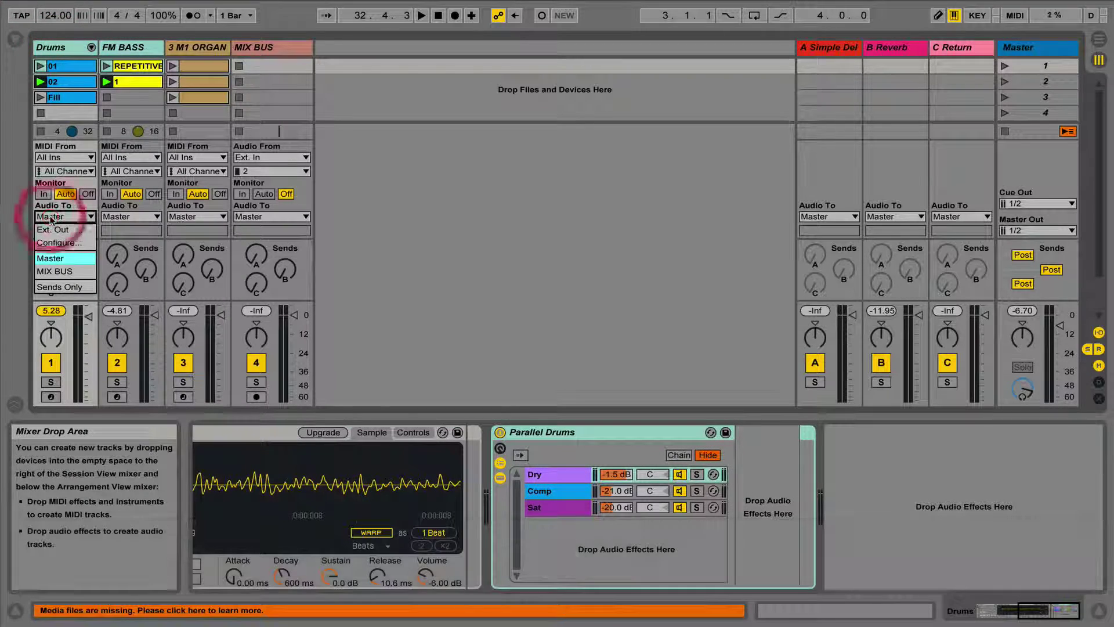
pyautogui.click(54, 271)
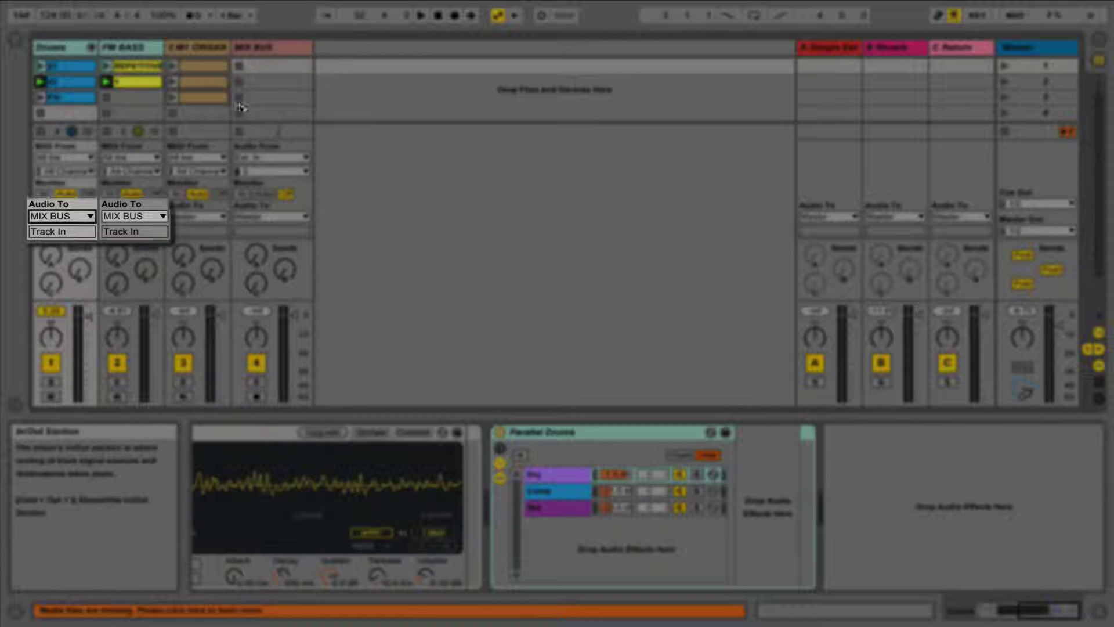
pyautogui.click(256, 158)
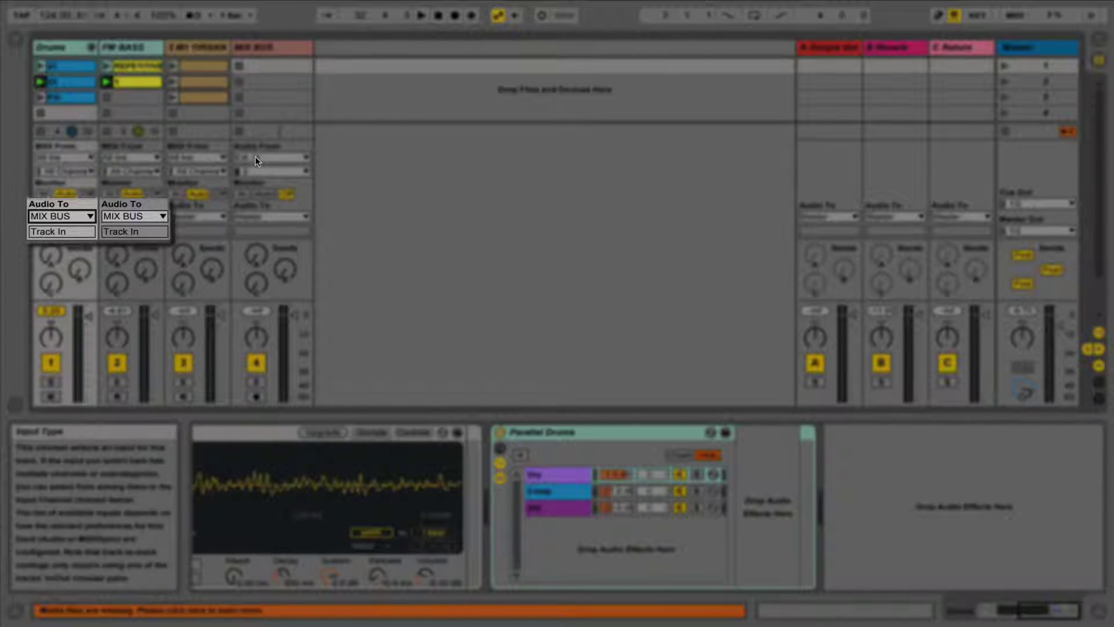
# - Set MIX BUS input to No Input and monitoring to In, start playback, and test its activator
pyautogui.click(251, 325)
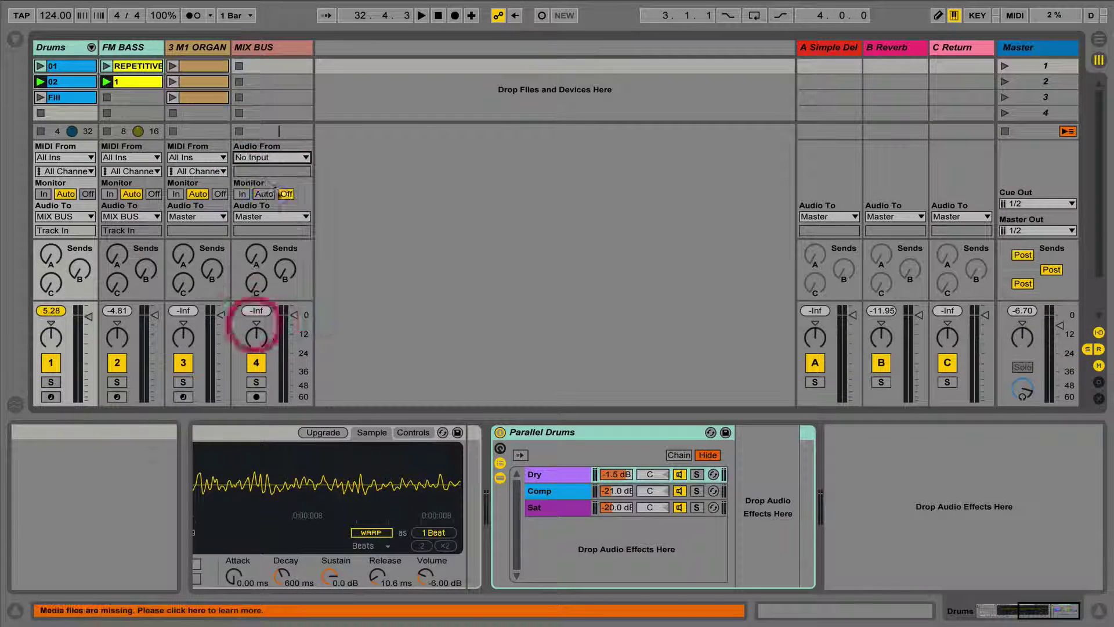
pyautogui.click(240, 195)
pyautogui.press('space')
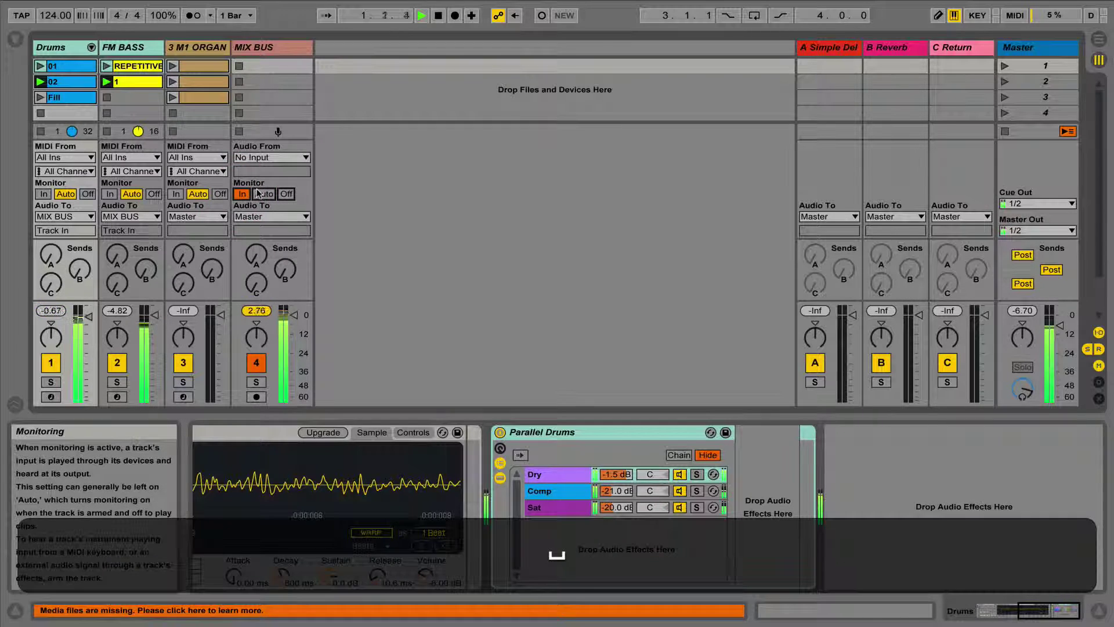
pyautogui.click(255, 364)
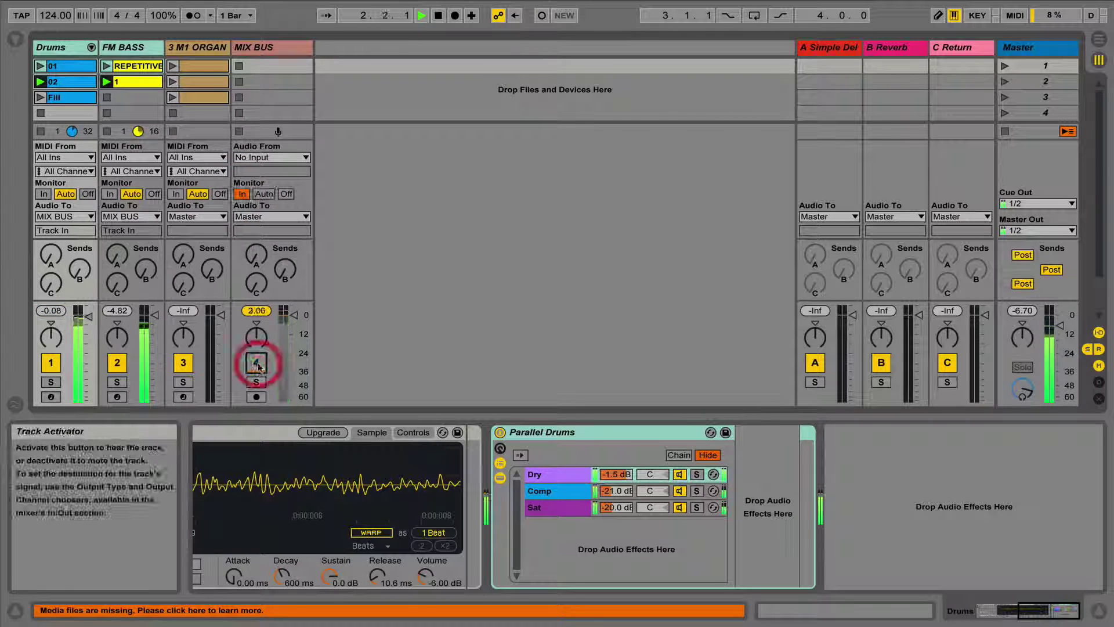
pyautogui.click(256, 364)
pyautogui.click(255, 312)
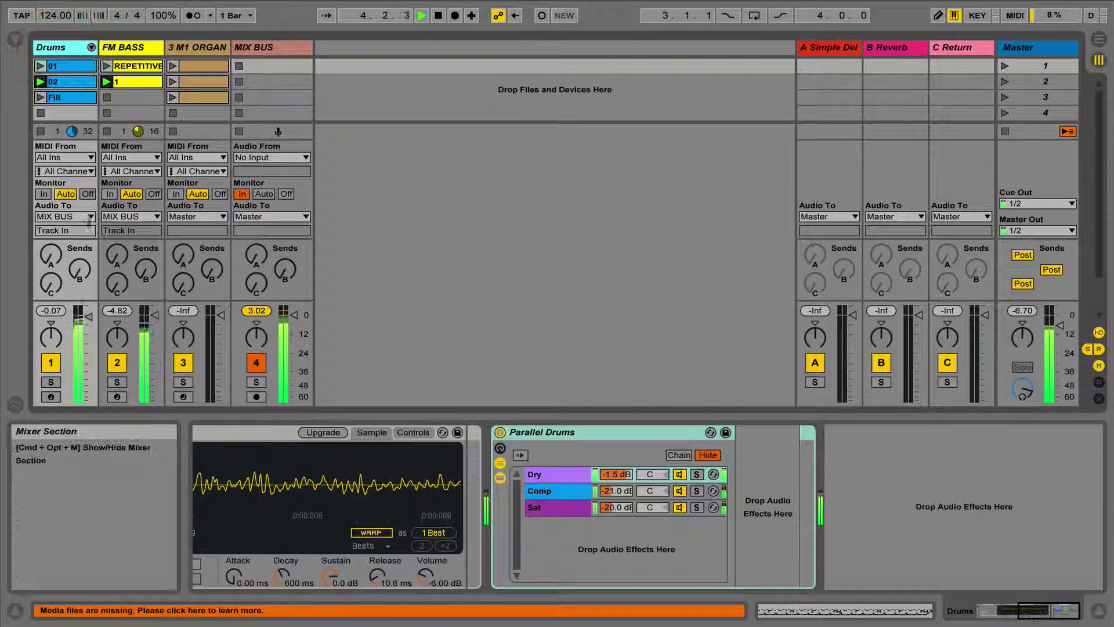
# - Toggle solo and activator on MIX BUS, then raise its volume fader to 0 dB
pyautogui.keyDown('shift'); pyautogui.click(153, 318); pyautogui.keyUp('shift')
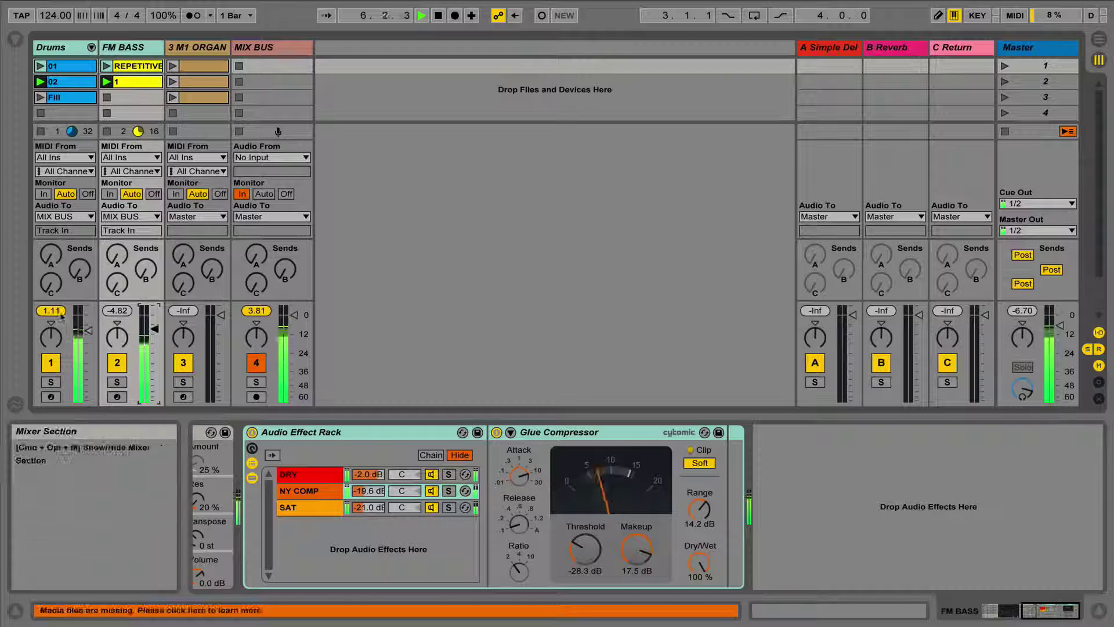
pyautogui.click(256, 382)
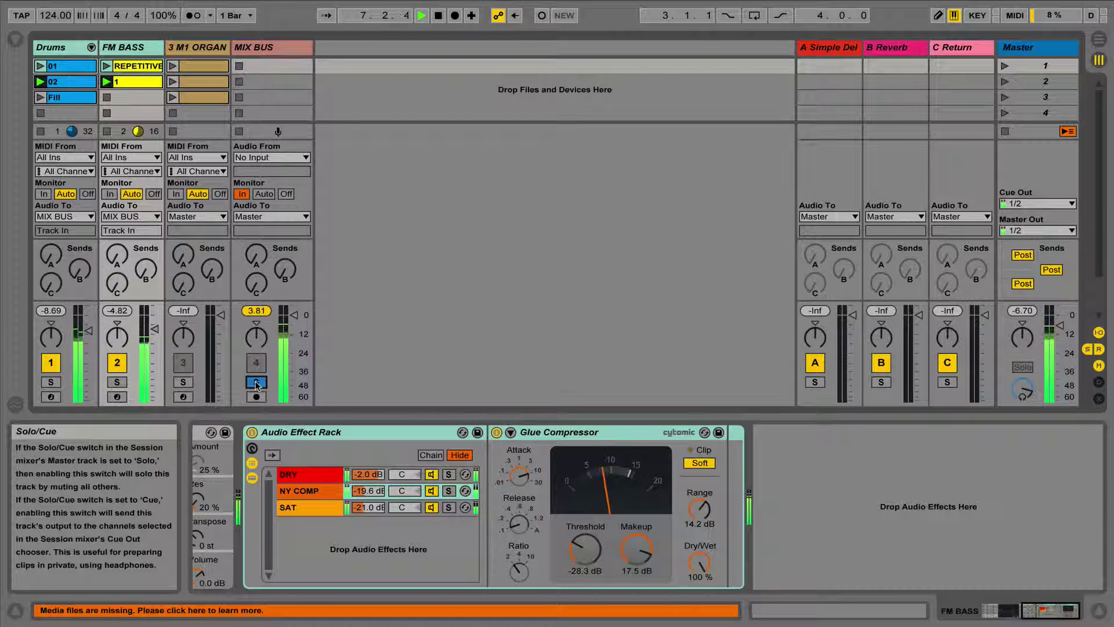
pyautogui.click(256, 382)
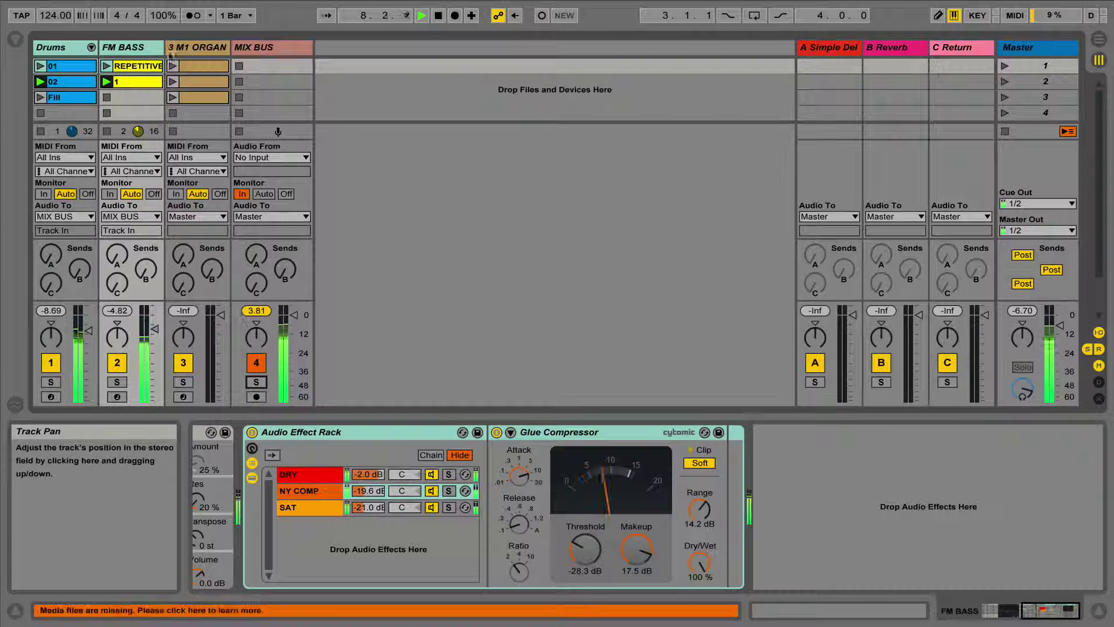
pyautogui.click(255, 365)
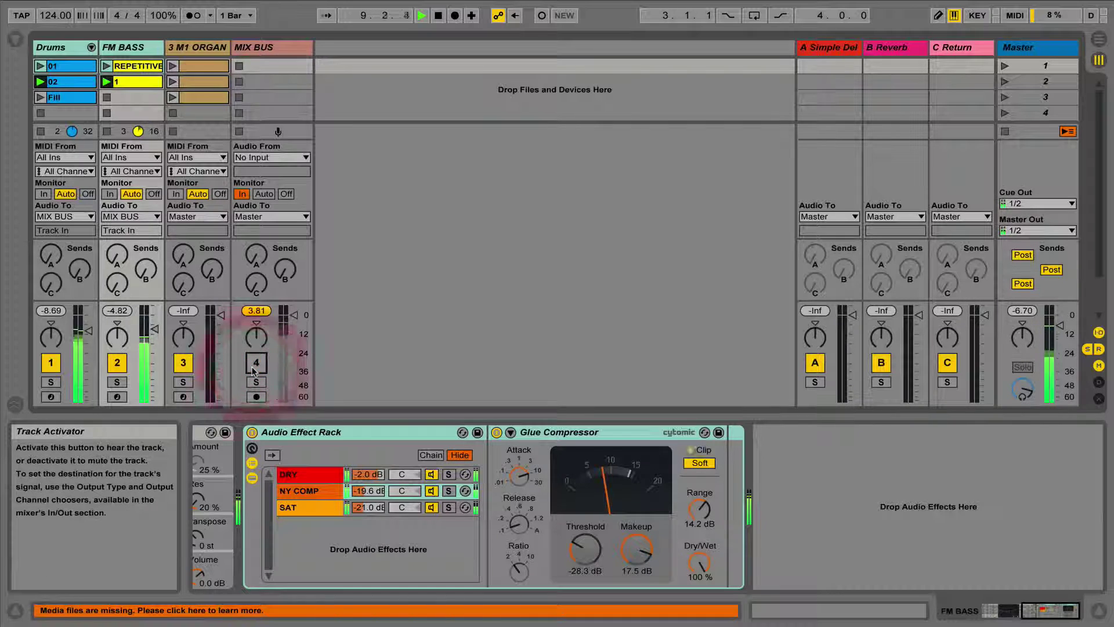
pyautogui.click(254, 366)
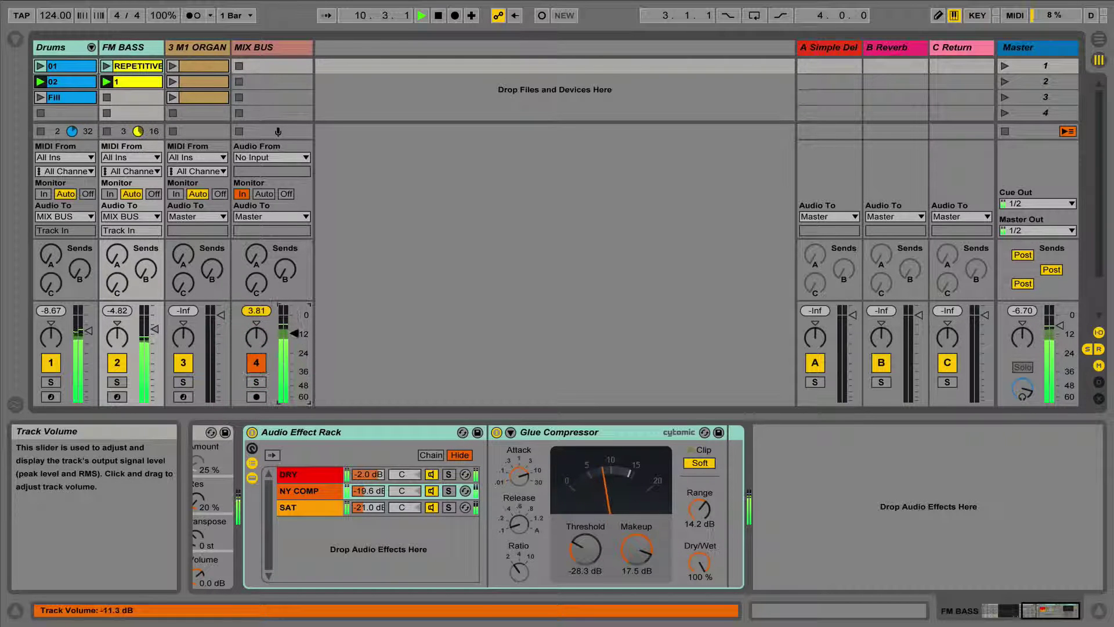
pyautogui.moveTo(295, 329); pyautogui.dragTo(296, 321)
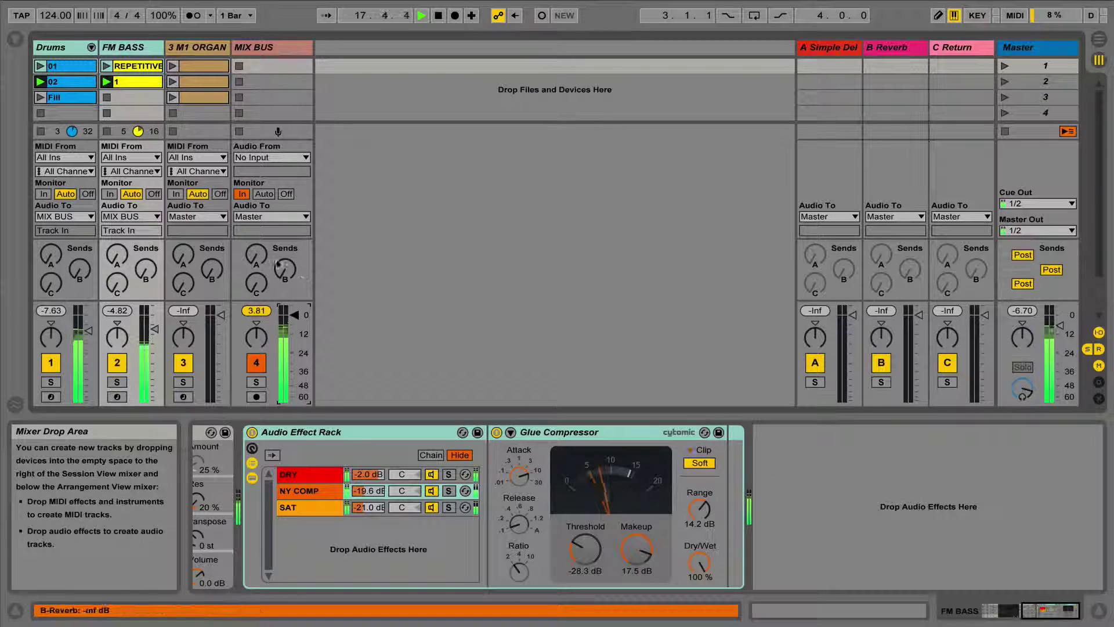
# - Raise MIX BUS Send B, then add a Glue Compressor after EQ Eight with threshold -15.2 dB
pyautogui.moveTo(284, 270); pyautogui.dragTo(284, 261)
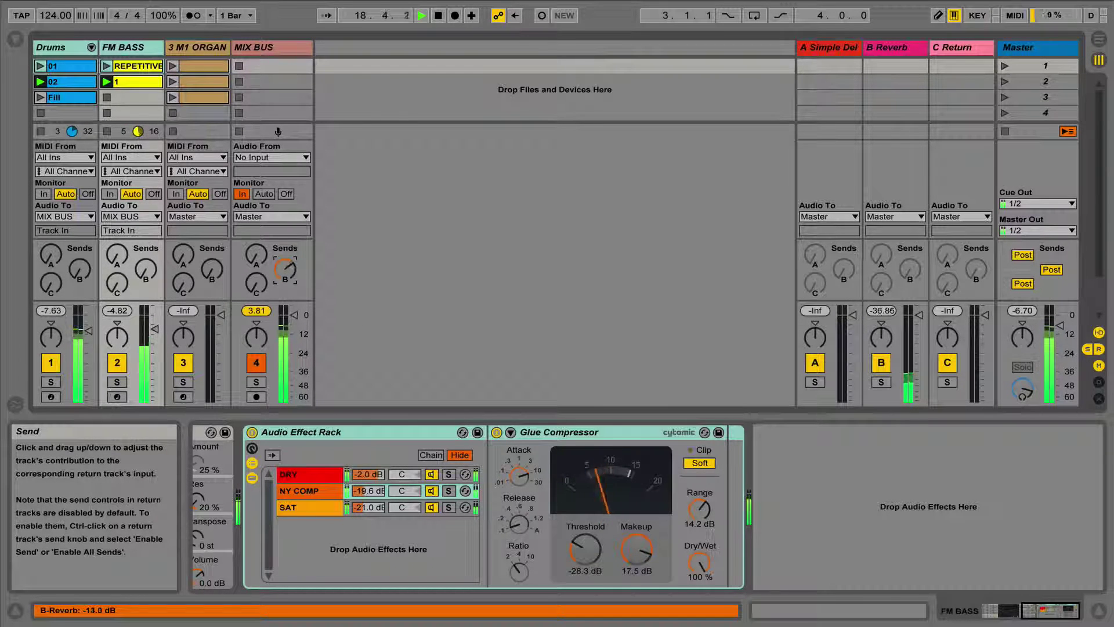
pyautogui.click(280, 47)
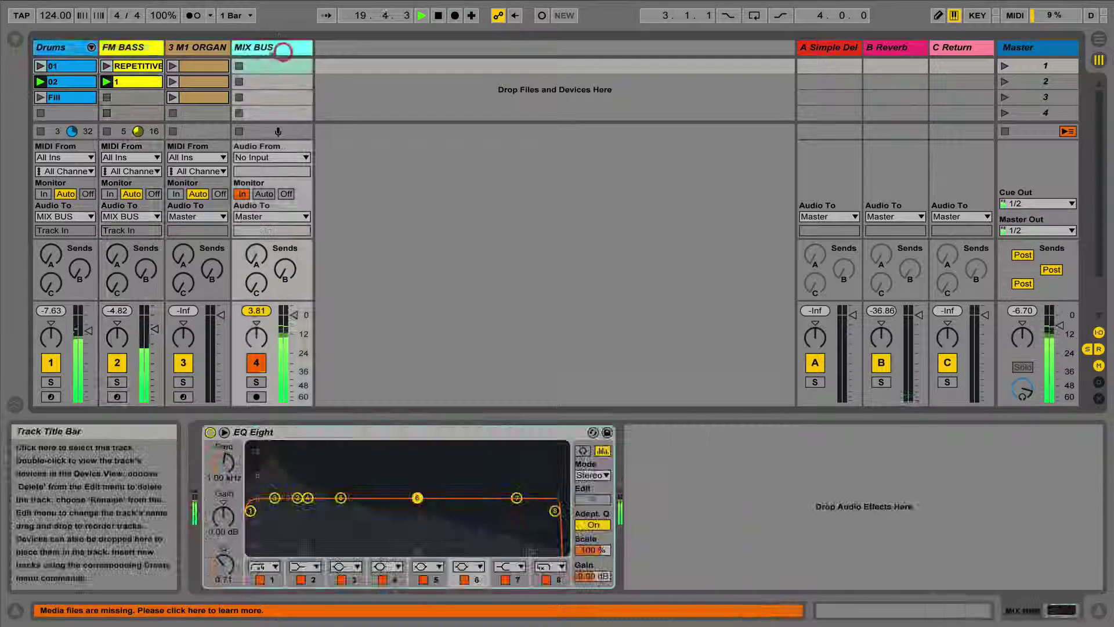
pyautogui.click(15, 39)
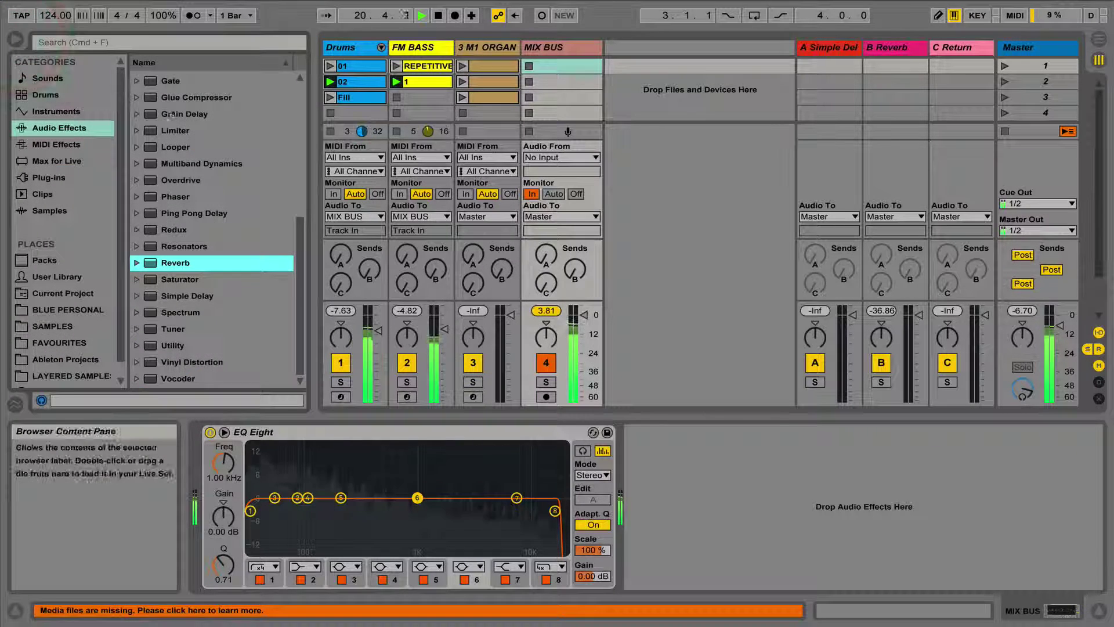
pyautogui.moveTo(196, 97); pyautogui.dragTo(582, 92)
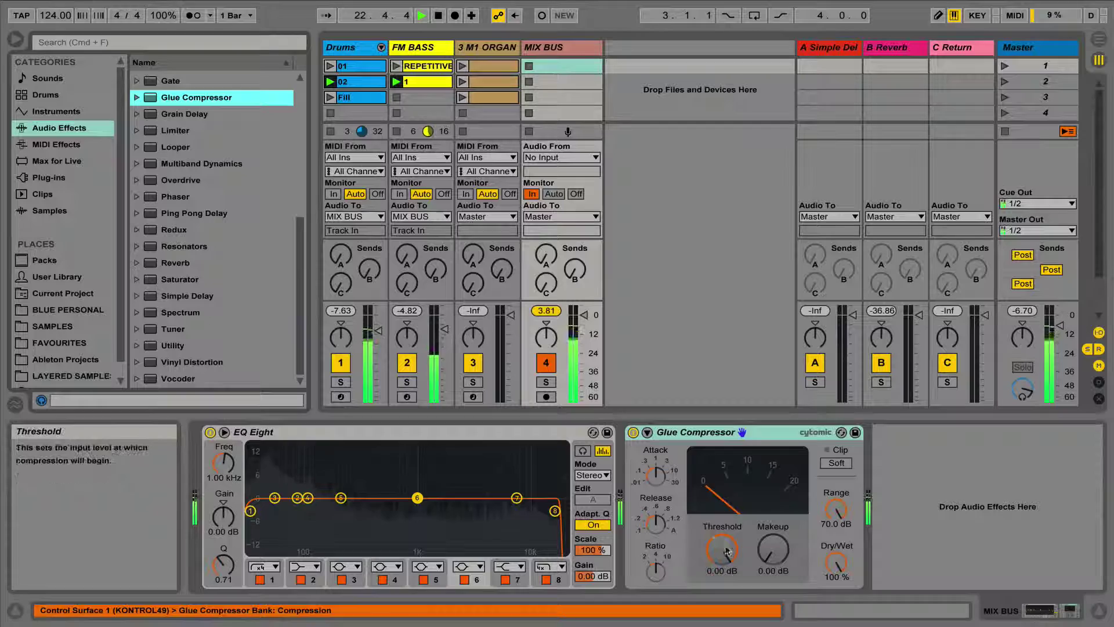
pyautogui.moveTo(722, 548); pyautogui.dragTo(772, 531)
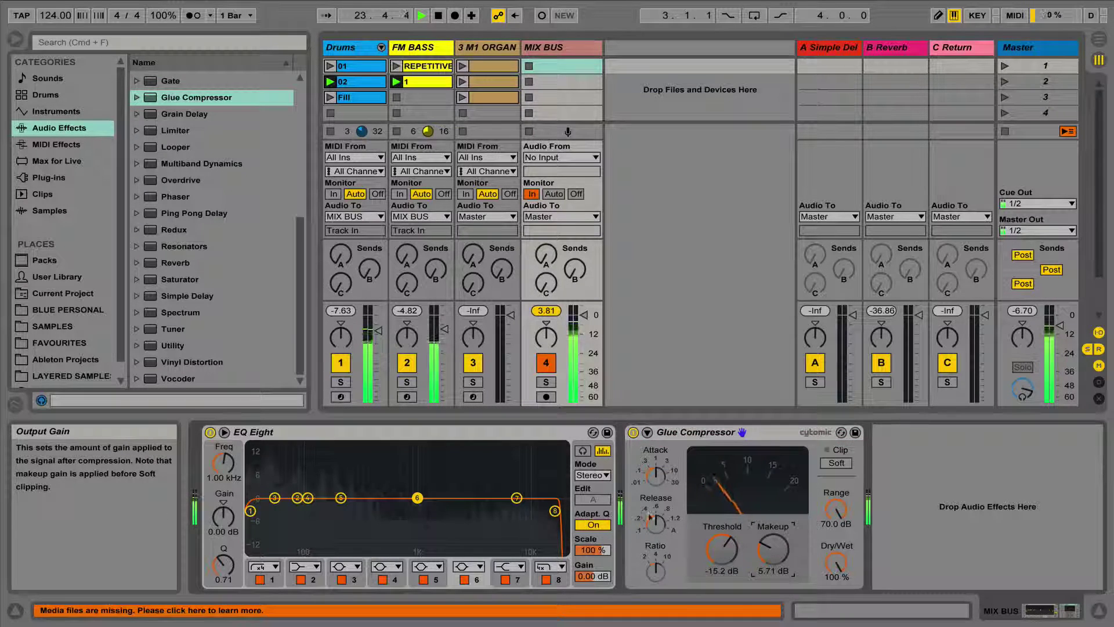